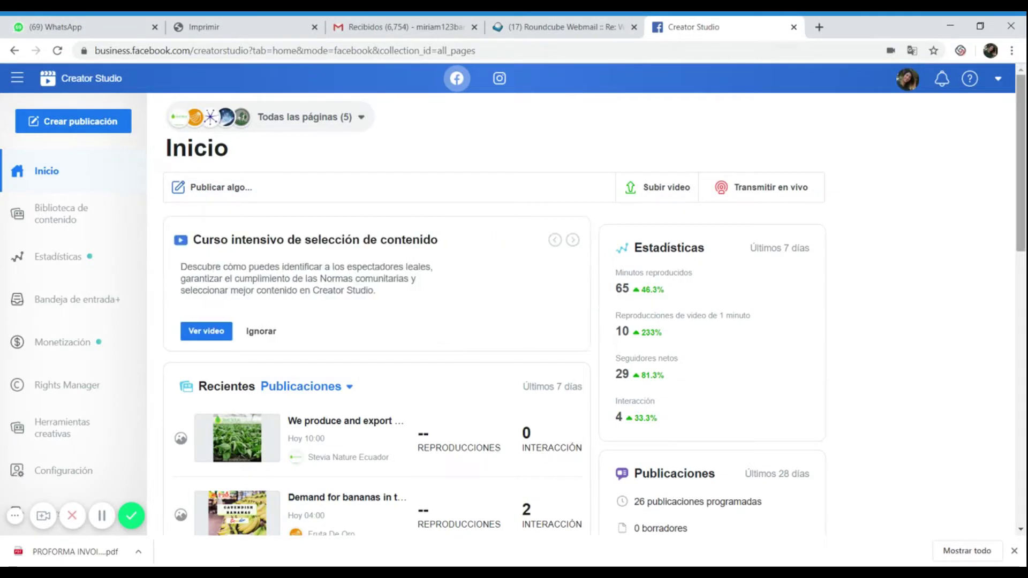
# Limit the home overview to the Fruta De Oro page by deselecting the other four pages.
pyautogui.scroll(-4, 1020, 251)
pyautogui.scroll(-4, 1020, 251)
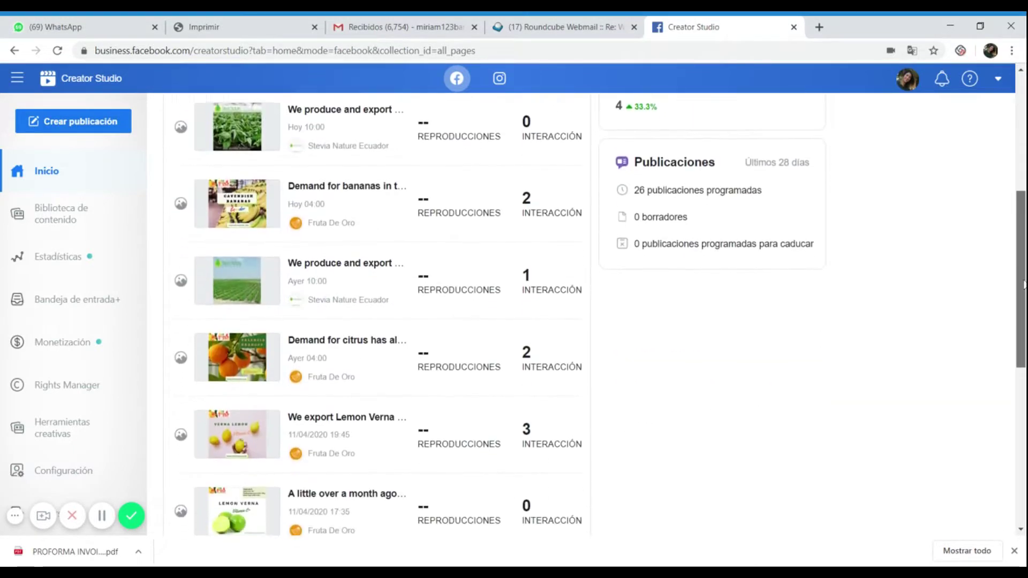
pyautogui.scroll(-5, 1022, 268)
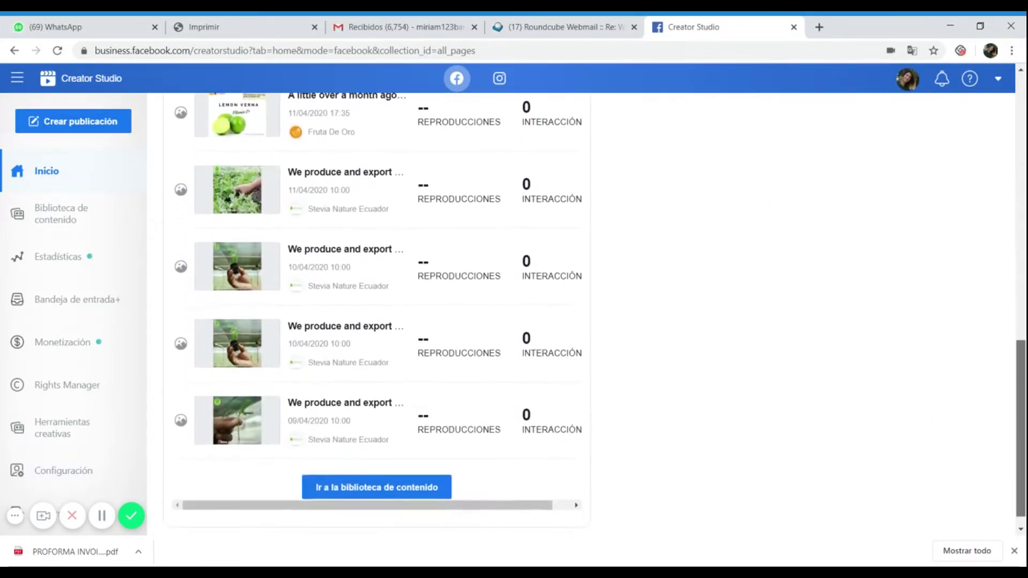
pyautogui.scroll(7, 1022, 272)
pyautogui.scroll(6, 1023, 272)
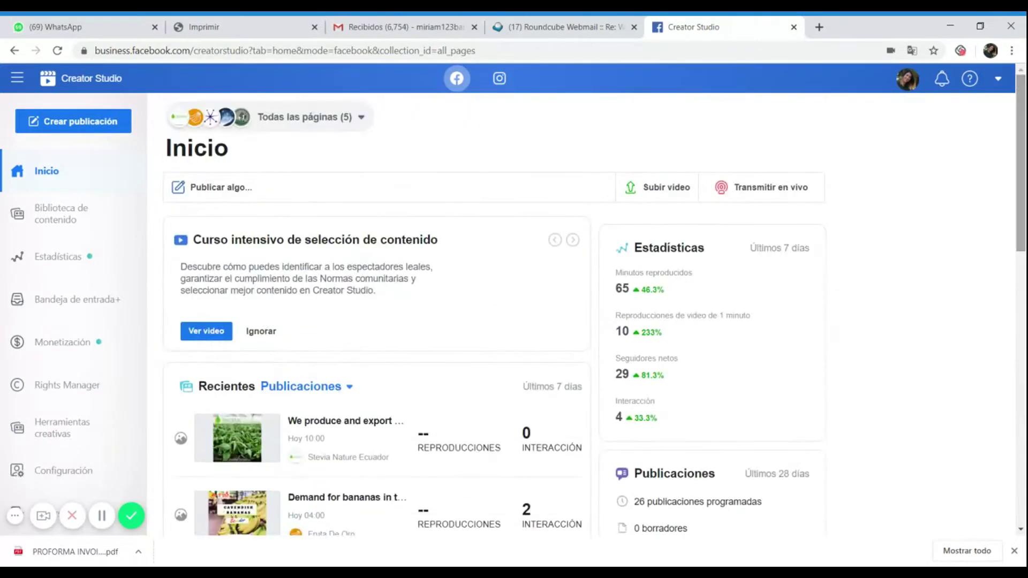
pyautogui.click(357, 120)
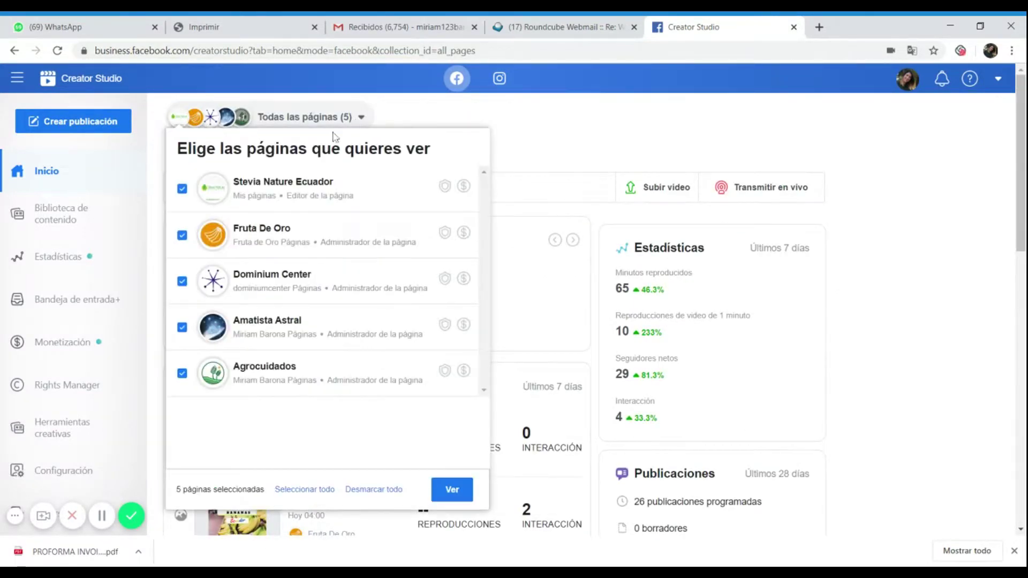
pyautogui.click(182, 191)
pyautogui.click(182, 281)
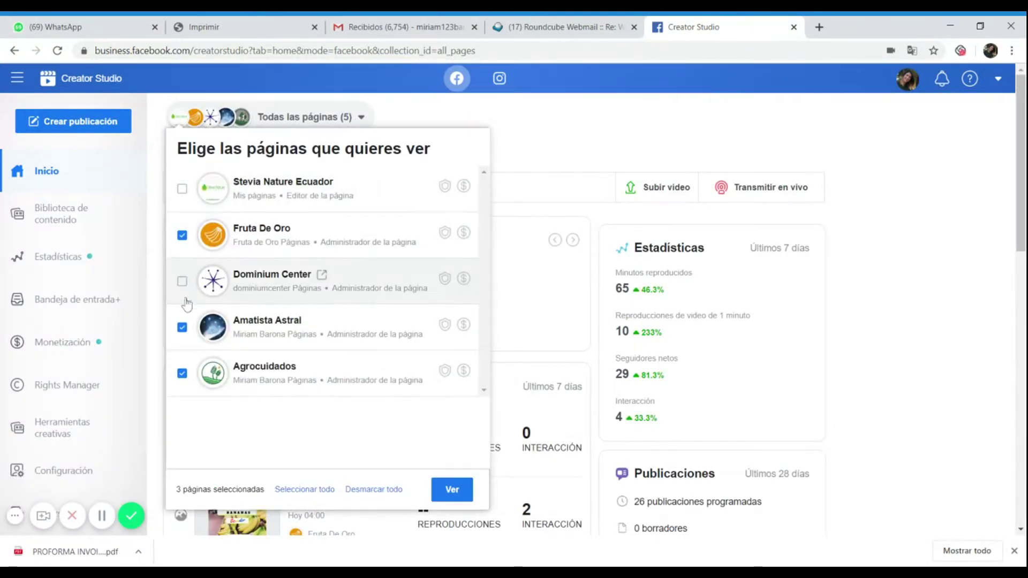
pyautogui.click(182, 327)
pyautogui.click(182, 372)
# Review Fruta De Oro's recent posts and glance at the Instagram content library before returning to the Facebook view.
pyautogui.scroll(-4, 182, 372)
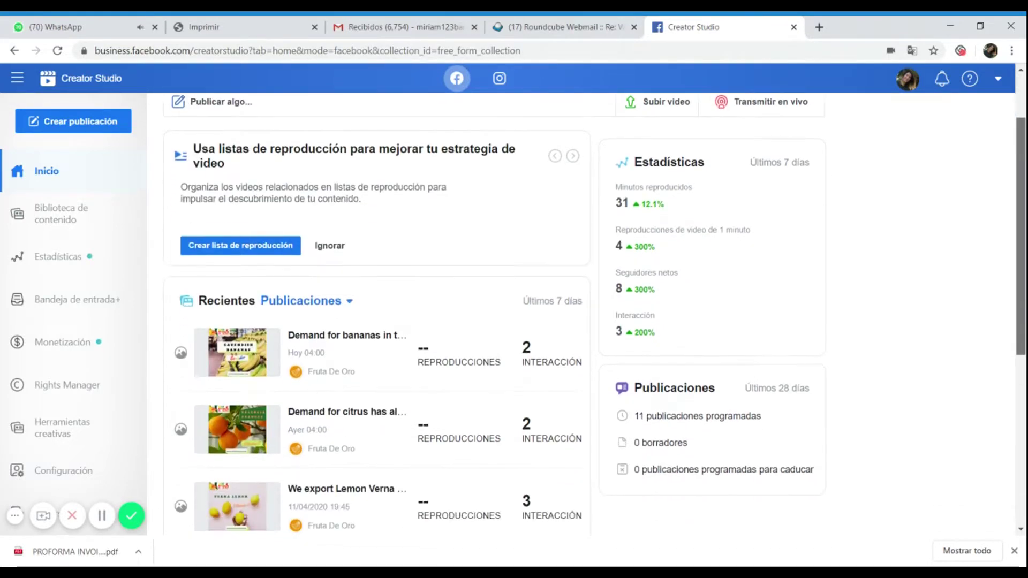
pyautogui.scroll(-3, 375, 321)
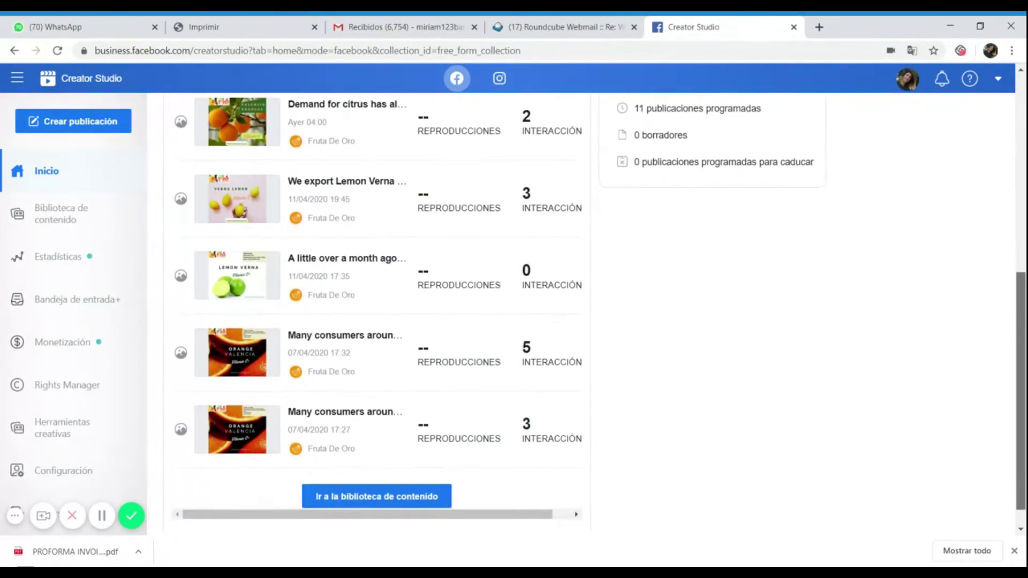
pyautogui.scroll(10, 1024, 94)
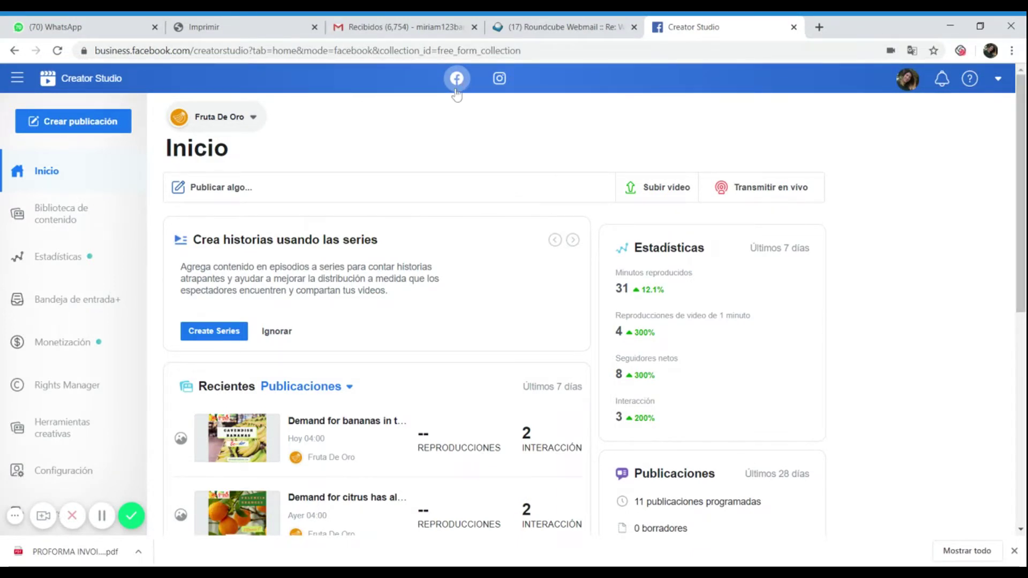
pyautogui.click(498, 85)
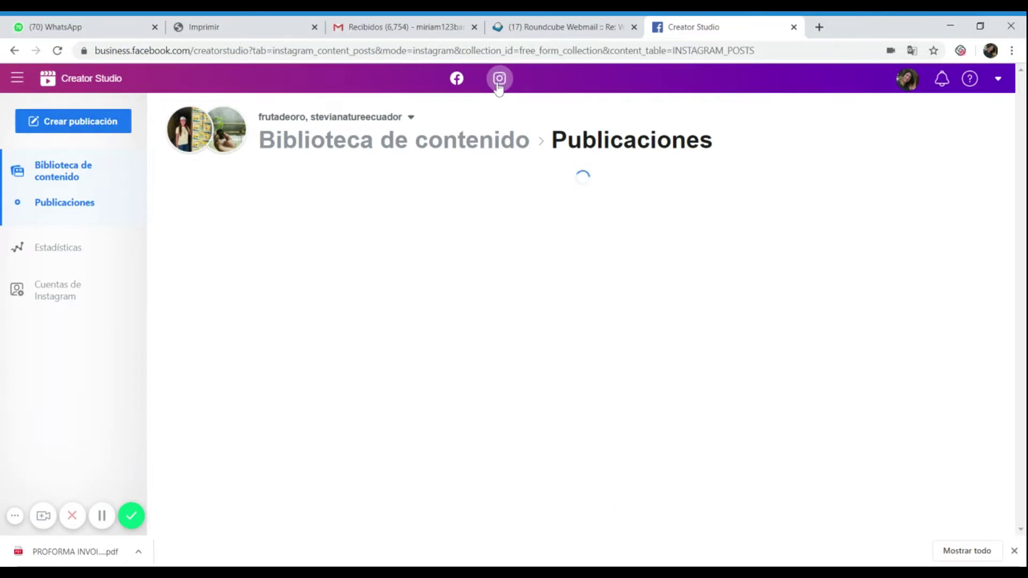
pyautogui.click(457, 81)
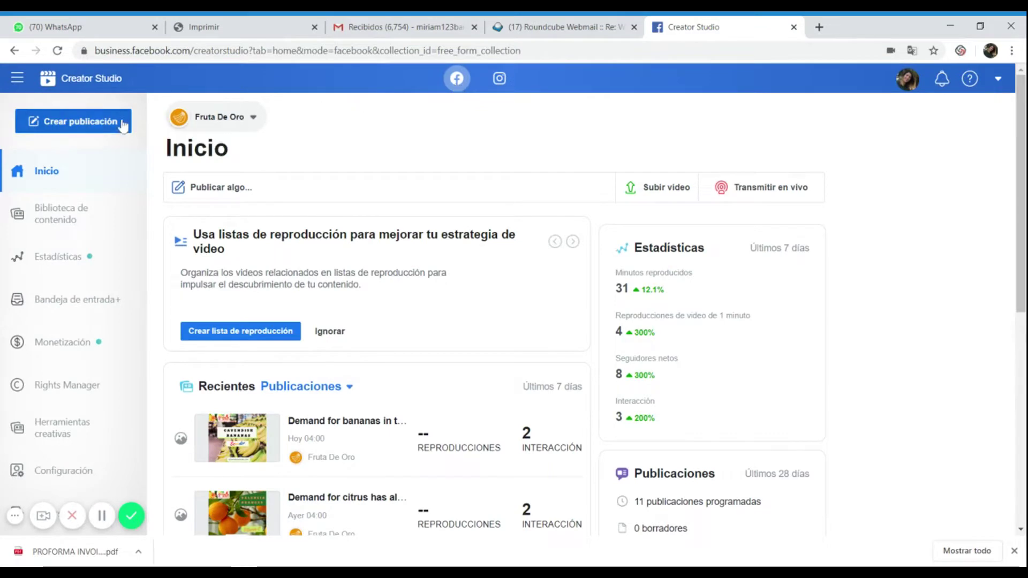
# Create a Fruta De Oro Facebook post with the copied banana demand text and hashtags, and attach the Cavendish Bananas photo.
pyautogui.click(90, 129)
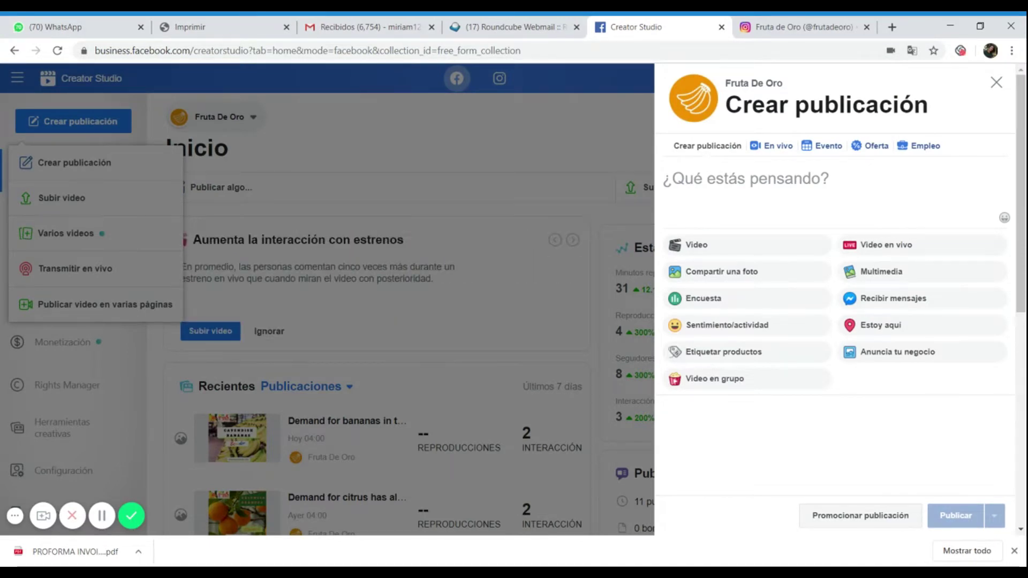
pyautogui.hotkey('ctrl', 'v')
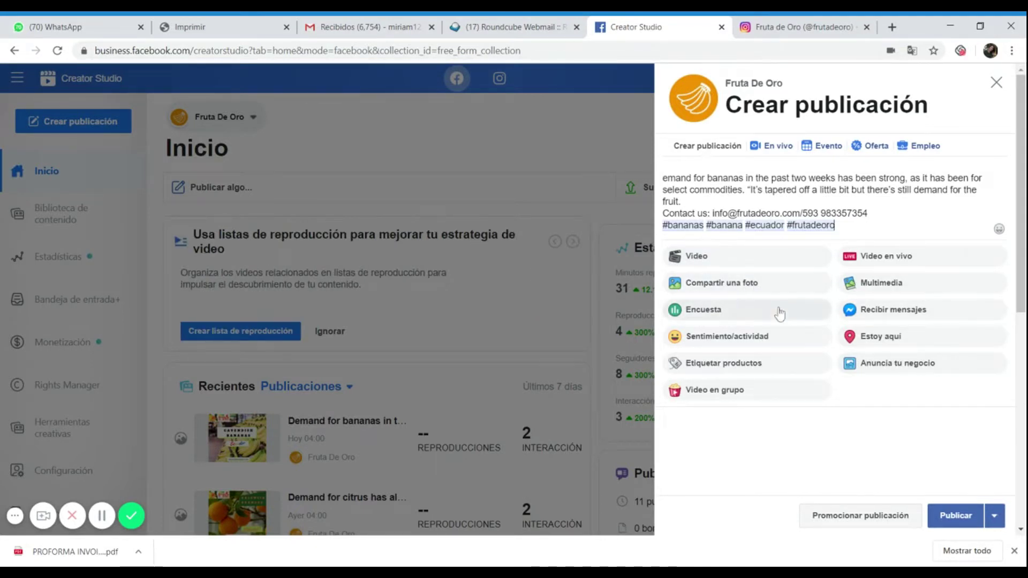
pyautogui.click(706, 287)
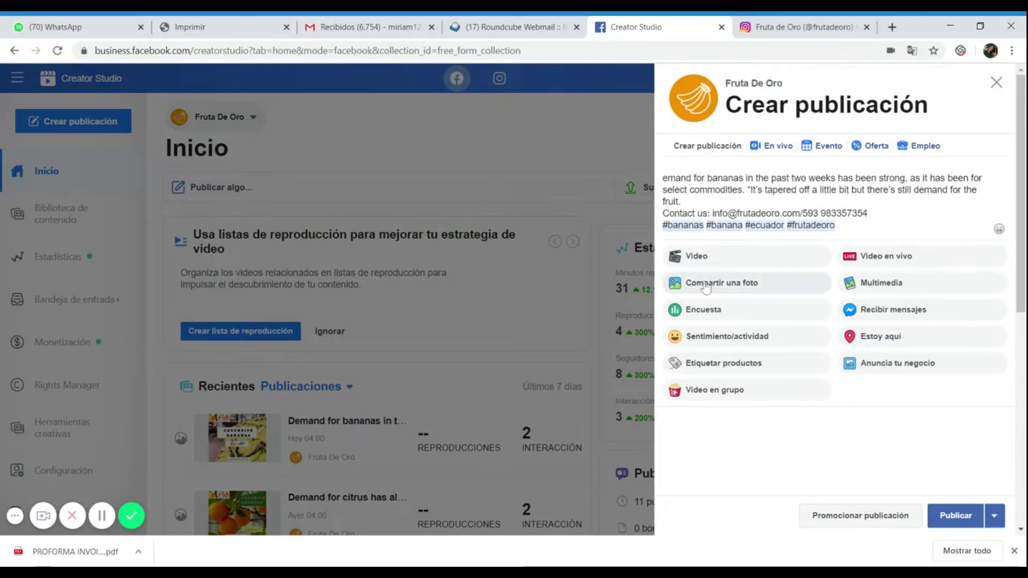
pyautogui.press('Return')
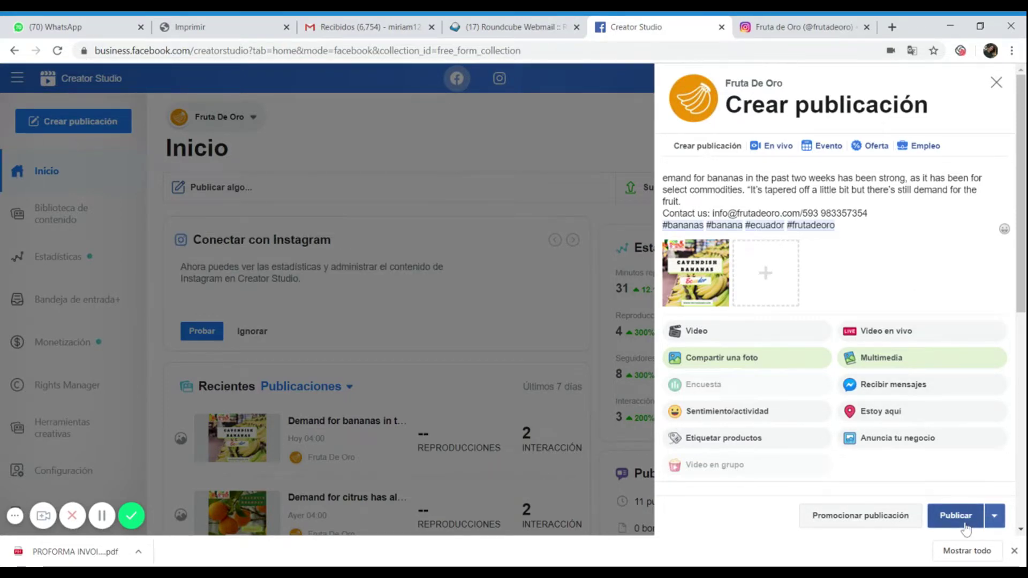
# Schedule the Facebook post for 25/4/2020 at 04:00.
pyautogui.click(994, 519)
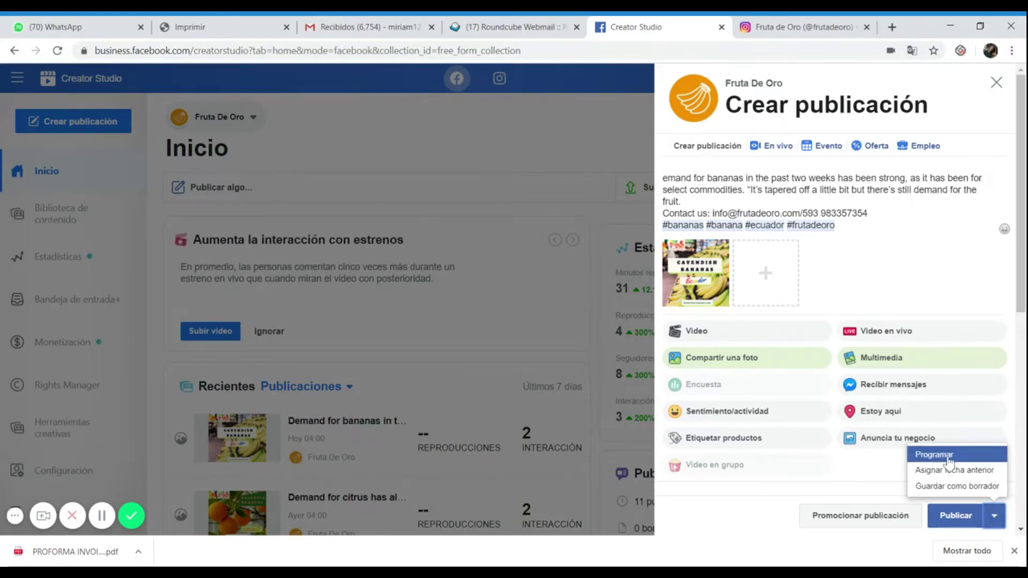
pyautogui.click(949, 456)
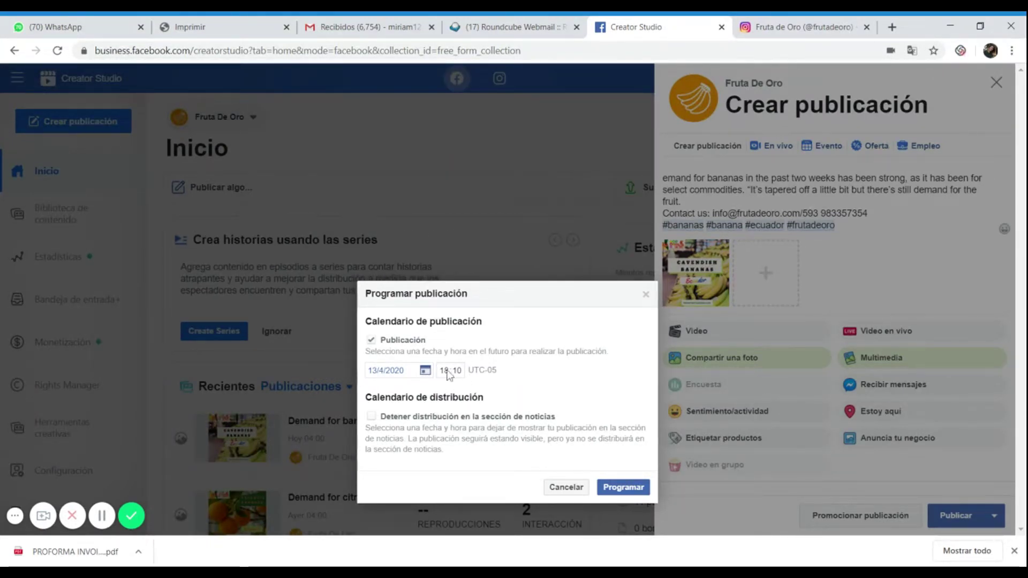
pyautogui.click(425, 373)
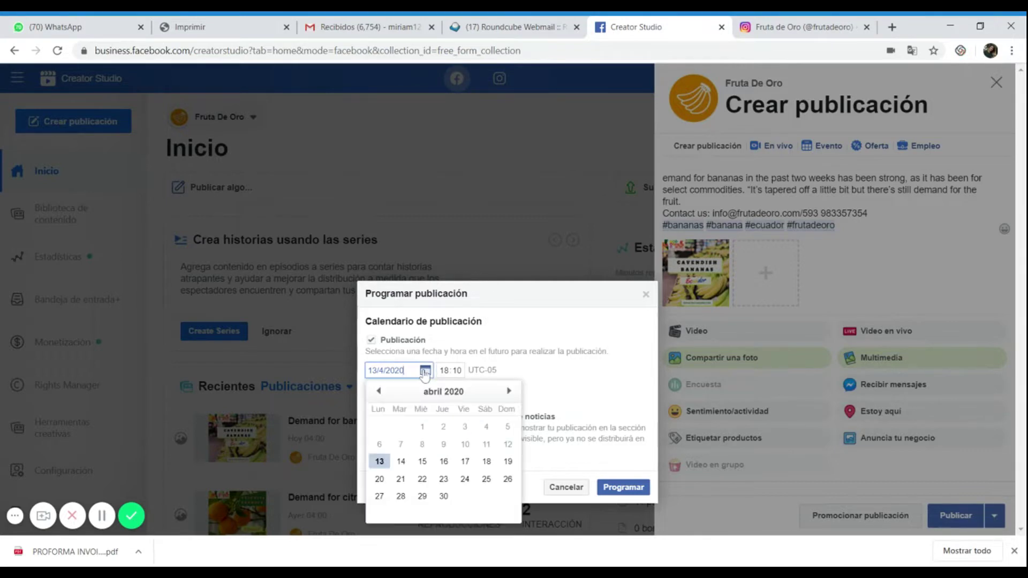
pyautogui.click(486, 478)
pyautogui.click(444, 371)
pyautogui.press('Return')
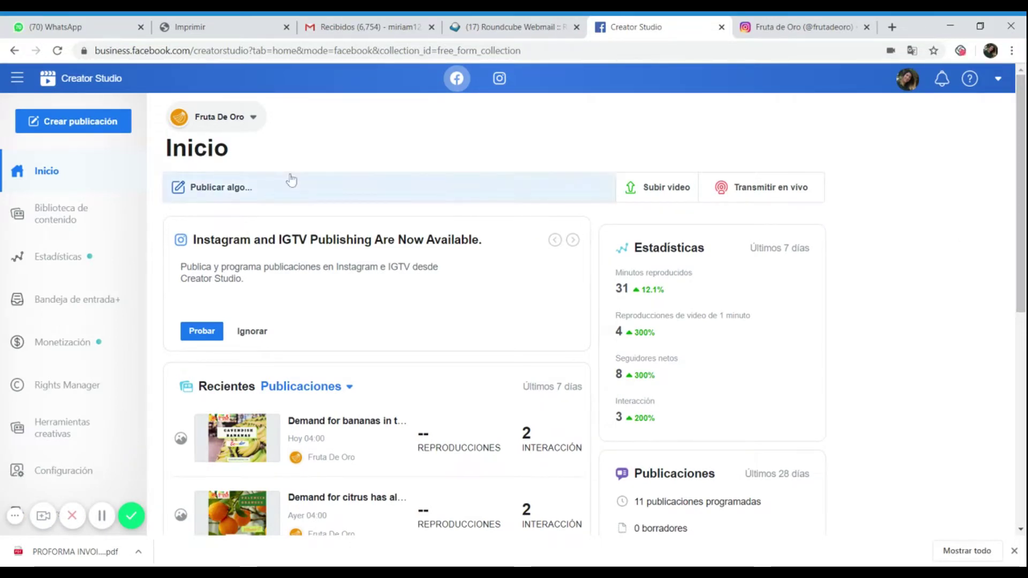
# Filter the Facebook content library by the status Programada and check the scheduled posts and their dates.
pyautogui.click(60, 212)
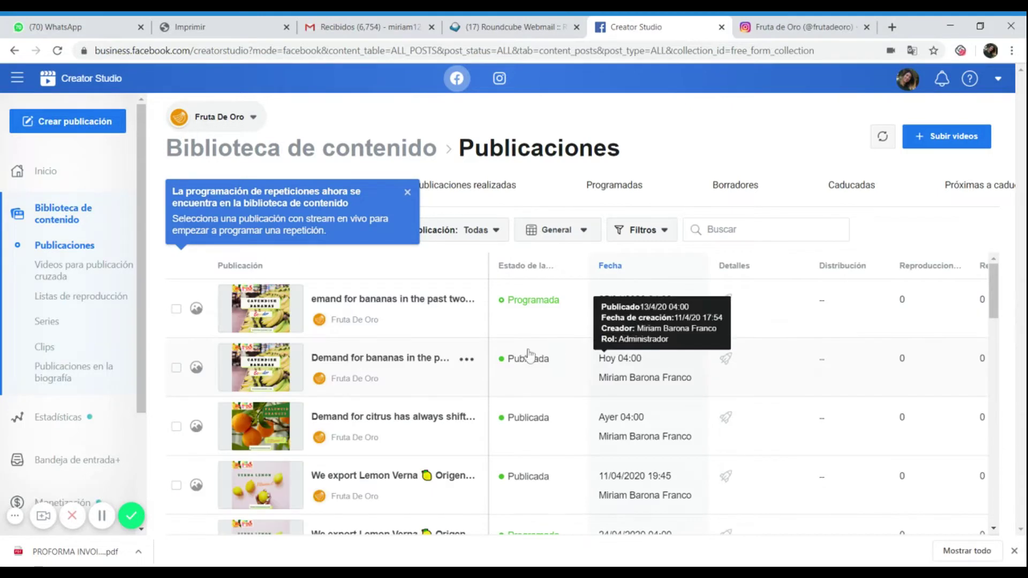
pyautogui.moveTo(997, 289); pyautogui.dragTo(997, 297)
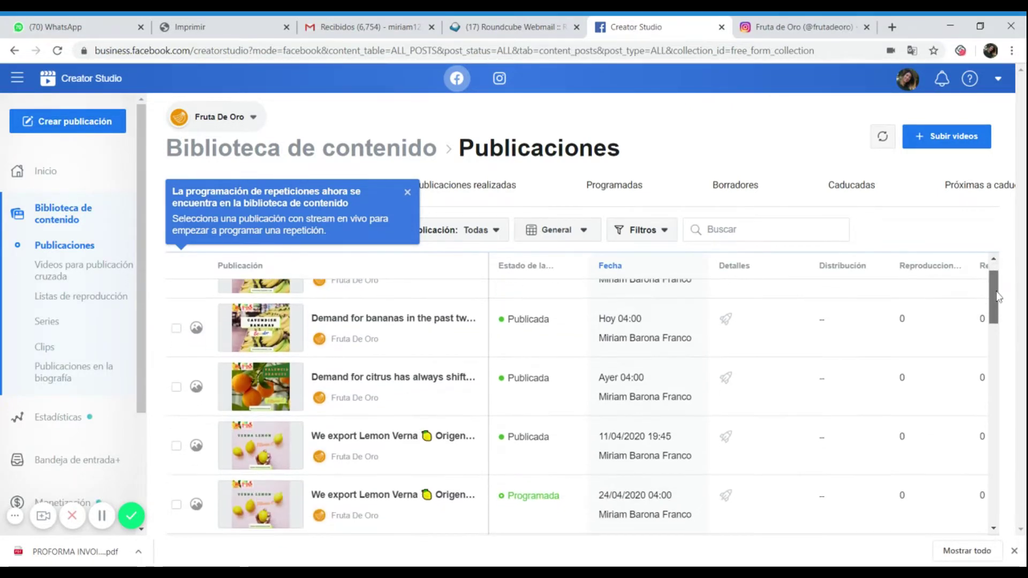
pyautogui.click(409, 193)
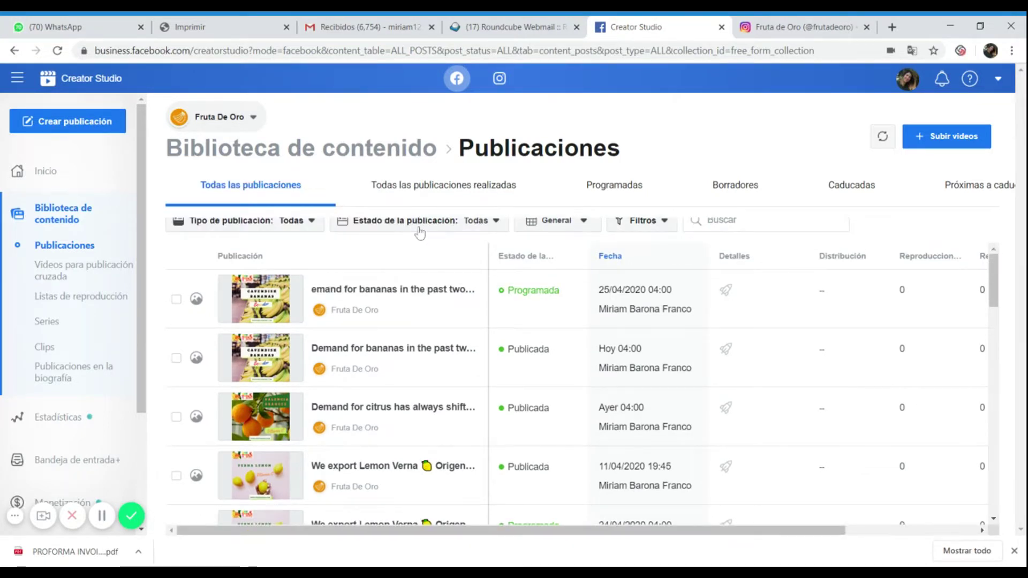
pyautogui.click(497, 222)
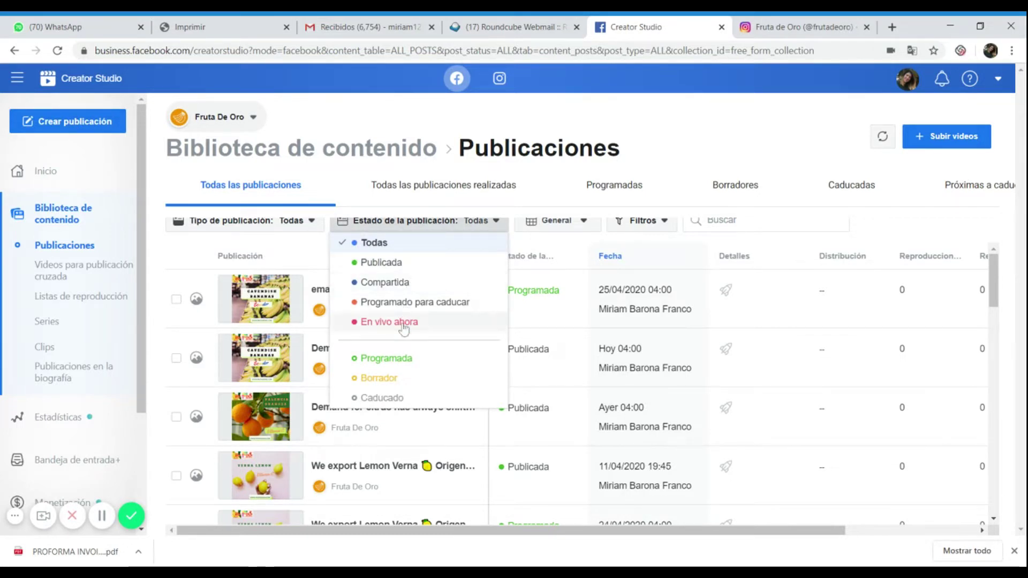
pyautogui.click(404, 366)
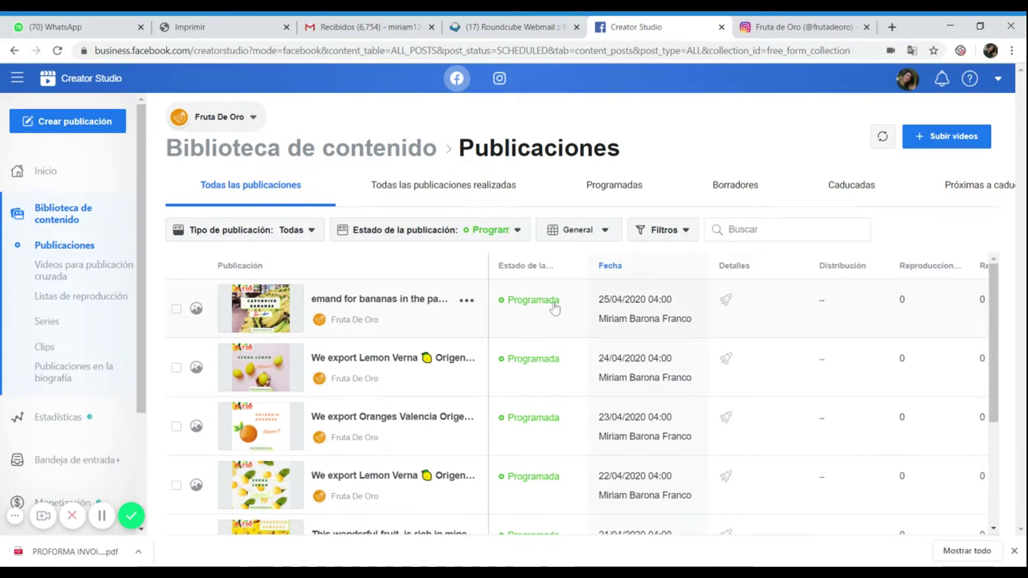
pyautogui.moveTo(637, 320)
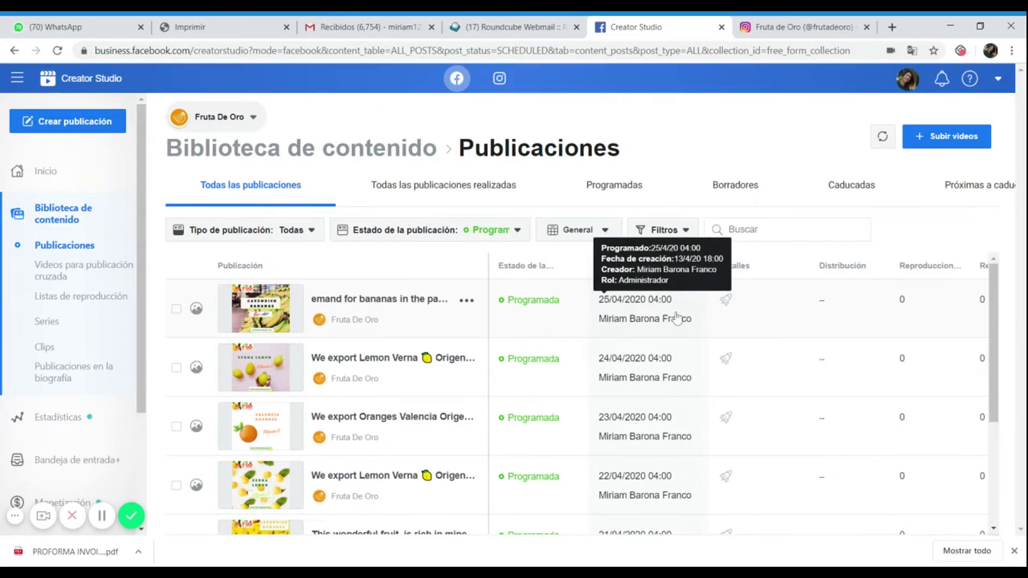
pyautogui.moveTo(997, 286)
pyautogui.mouseDown()
pyautogui.moveTo(1000, 458)
pyautogui.moveTo(994, 291)
pyautogui.mouseUp()
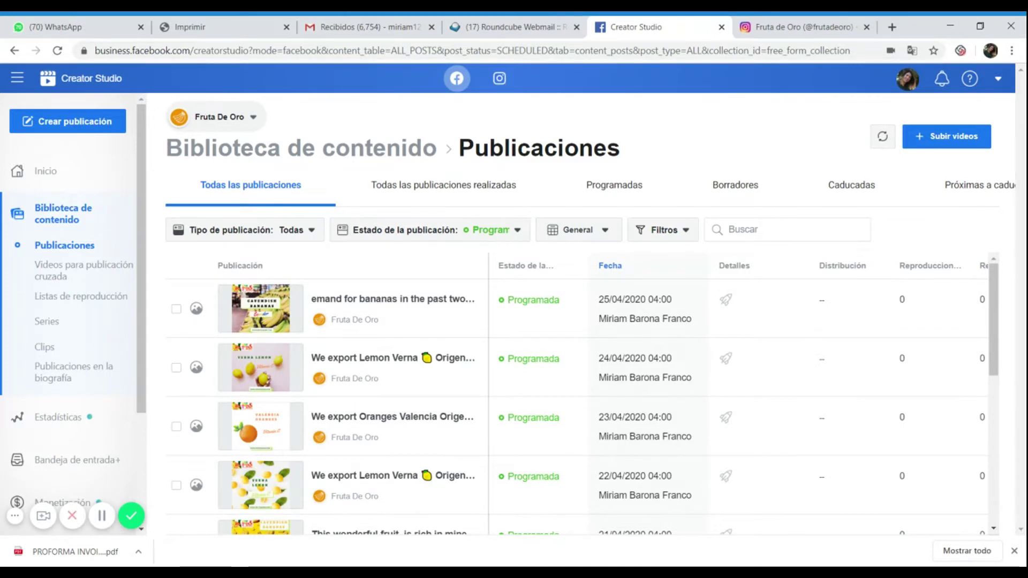
# Start an Instagram feed post for the frutadeoro account and paste the copied banana demand text as its caption.
pyautogui.click(504, 83)
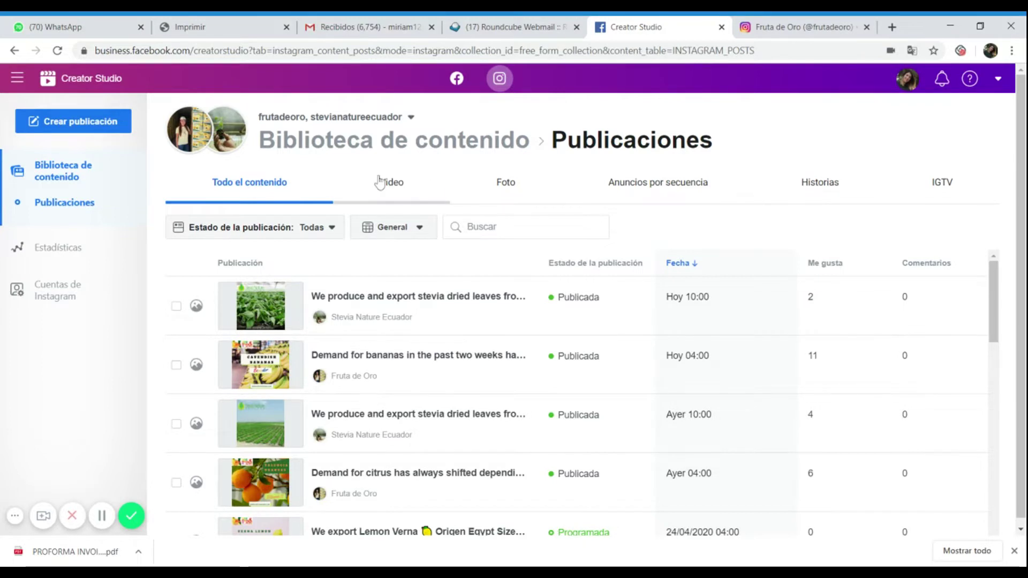
pyautogui.click(96, 130)
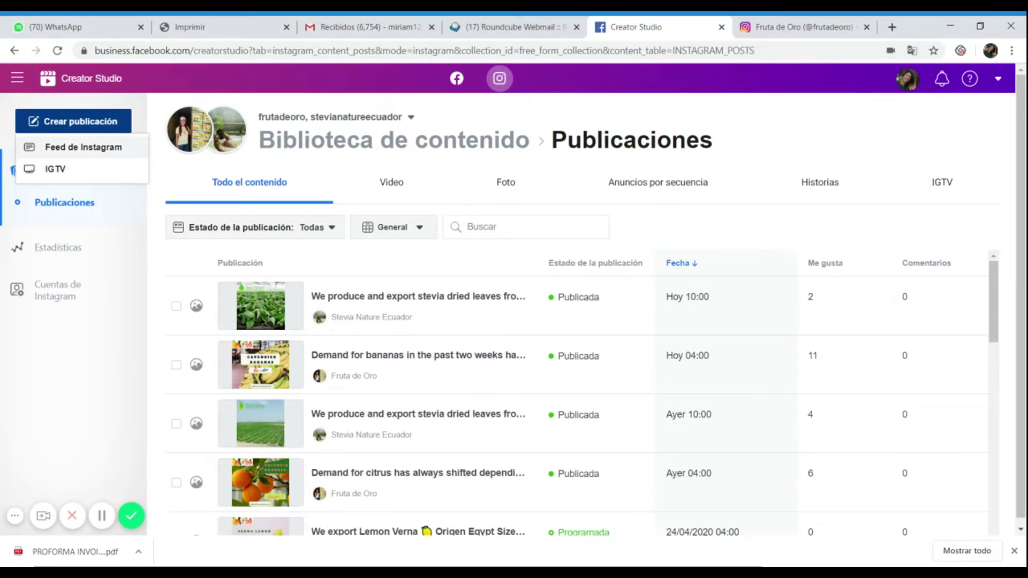
pyautogui.click(127, 152)
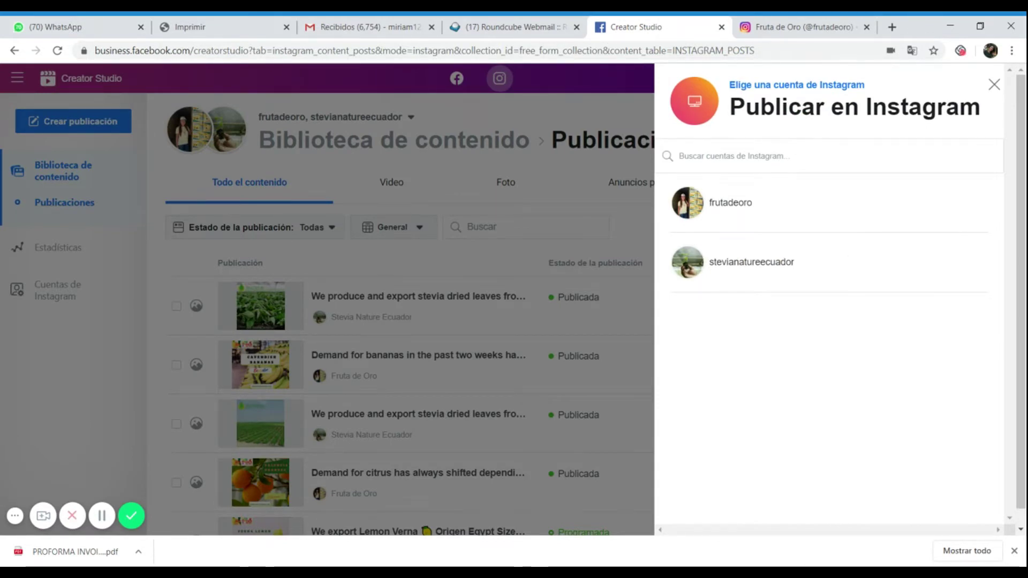
pyautogui.click(728, 206)
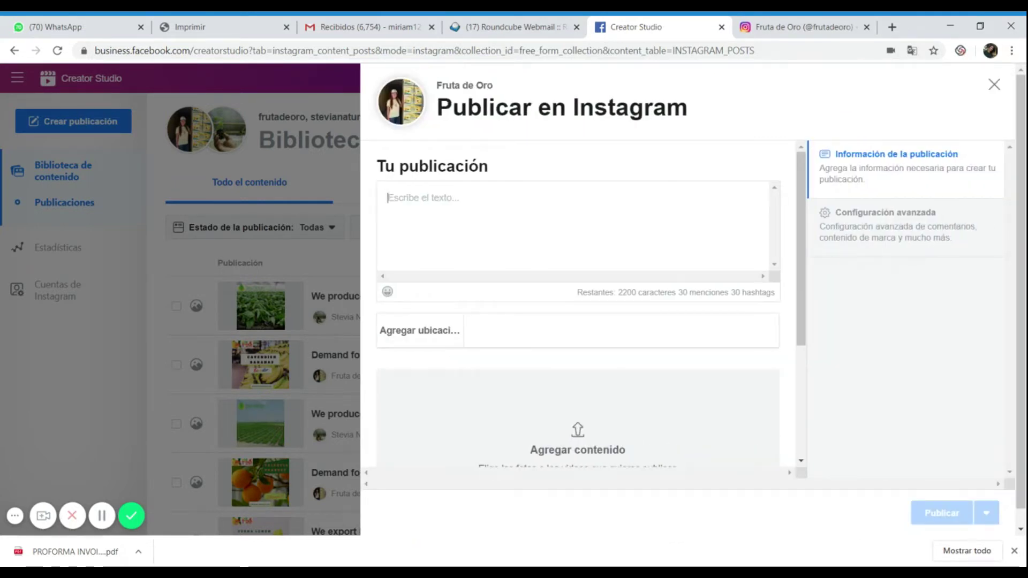
pyautogui.hotkey('ctrl', 'v')
# Add the Cavendish Bananas image to the Instagram post from an uploaded file.
pyautogui.scroll(-3, 575, 316)
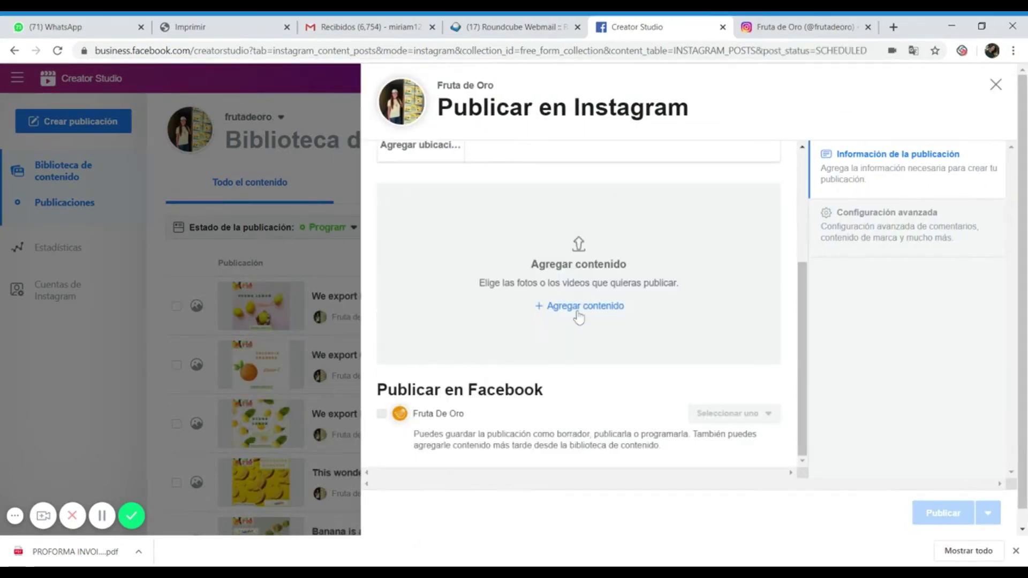
pyautogui.click(569, 313)
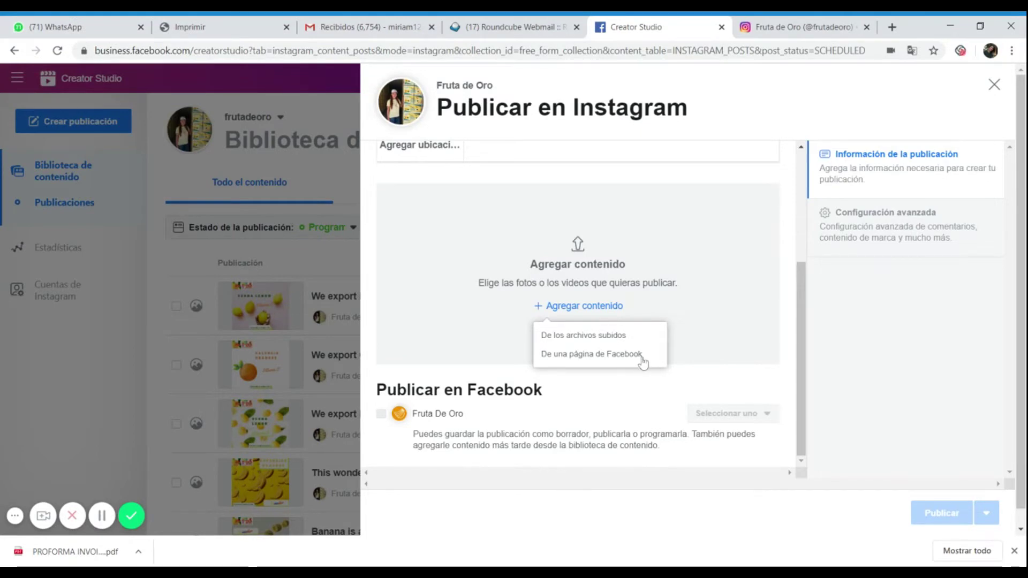
pyautogui.click(594, 336)
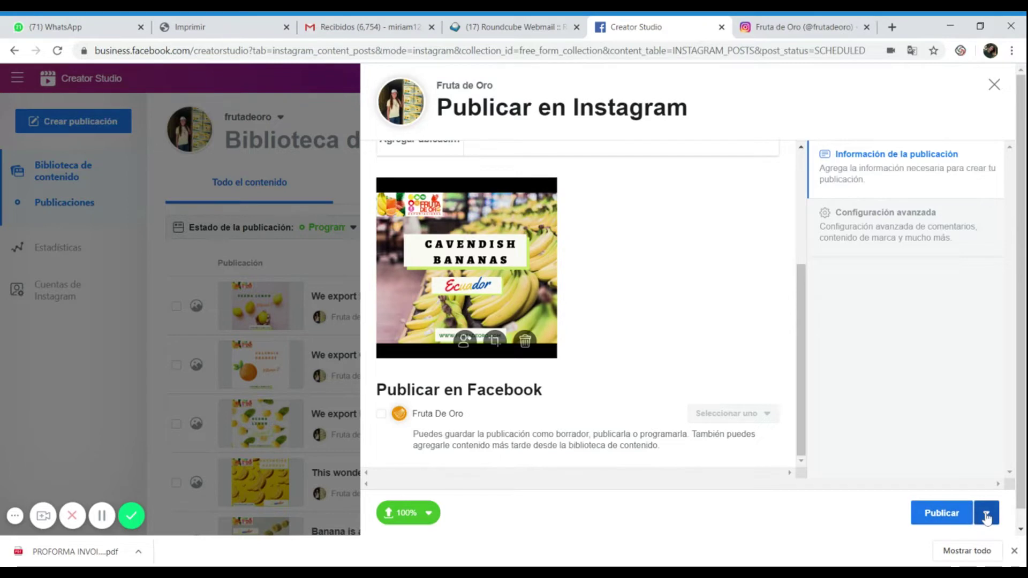
# Schedule the Instagram post for 30/4/2020 at 04:00.
pyautogui.click(986, 515)
pyautogui.click(864, 458)
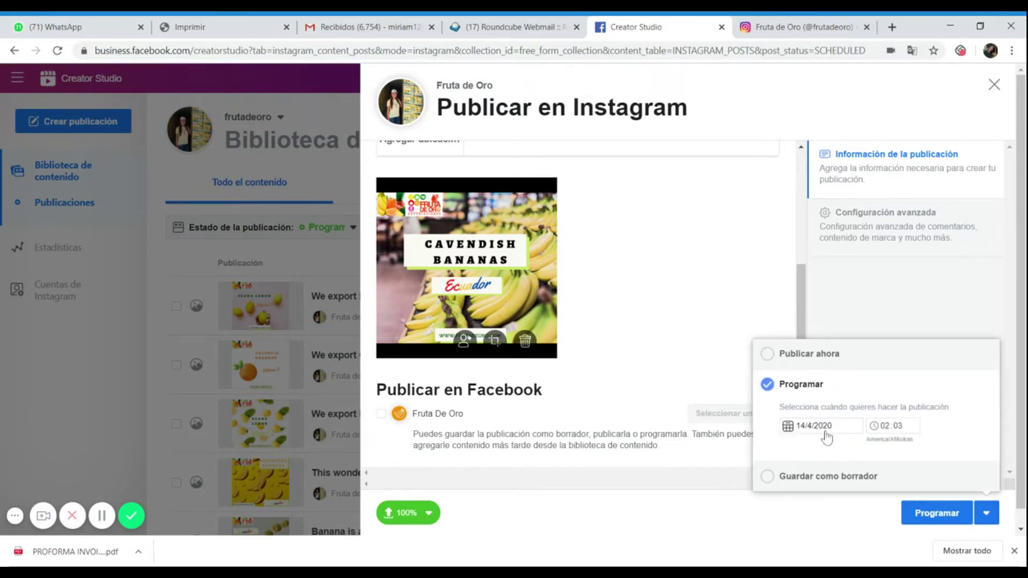
pyautogui.click(788, 426)
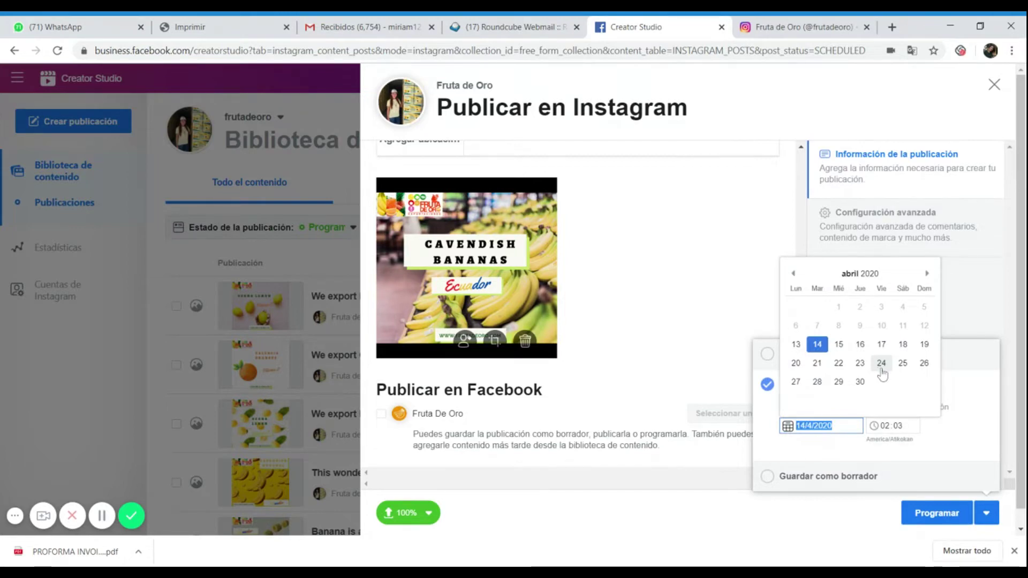
pyautogui.click(860, 382)
pyautogui.click(884, 425)
pyautogui.write('0400')
pyautogui.click(930, 514)
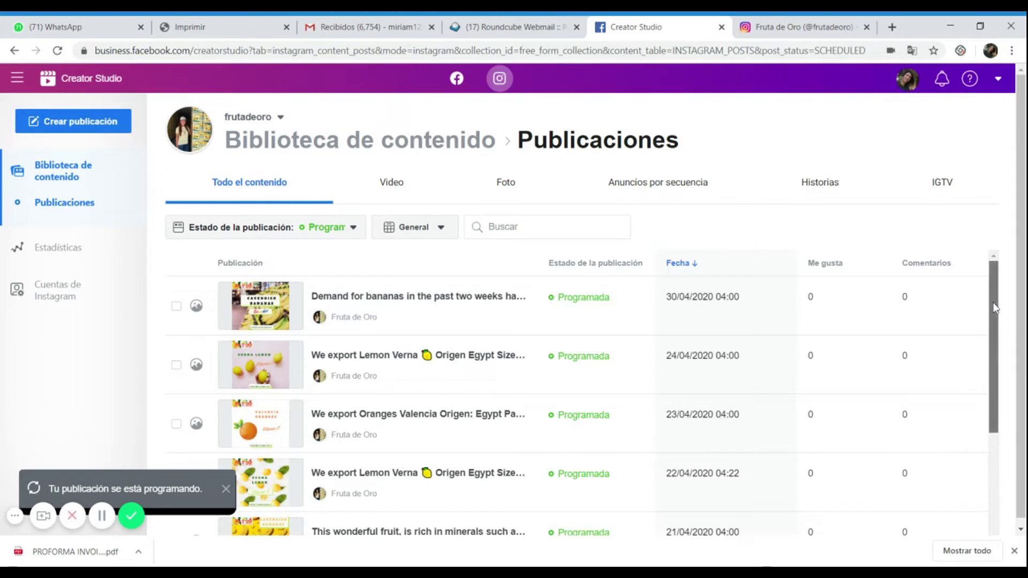
# Review the scheduled Instagram posts and their dates, and switch back to the Facebook content view.
pyautogui.scroll(-1, 995, 312)
pyautogui.moveTo(993, 312); pyautogui.dragTo(499, 88)
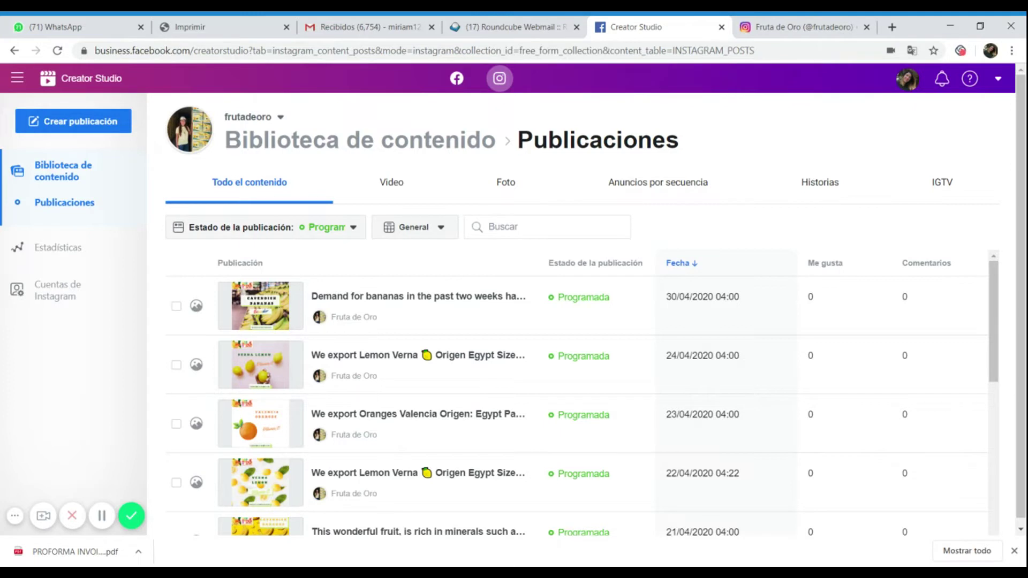
pyautogui.click(462, 81)
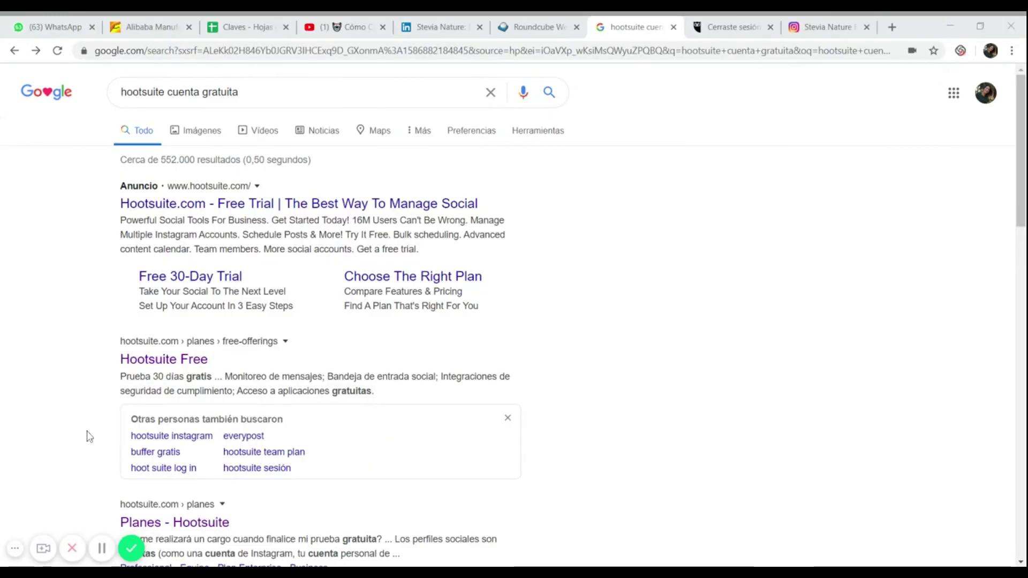
# Open the Hootsuite Free result from the Google search and compare the Free and Professional plans.
pyautogui.click(176, 367)
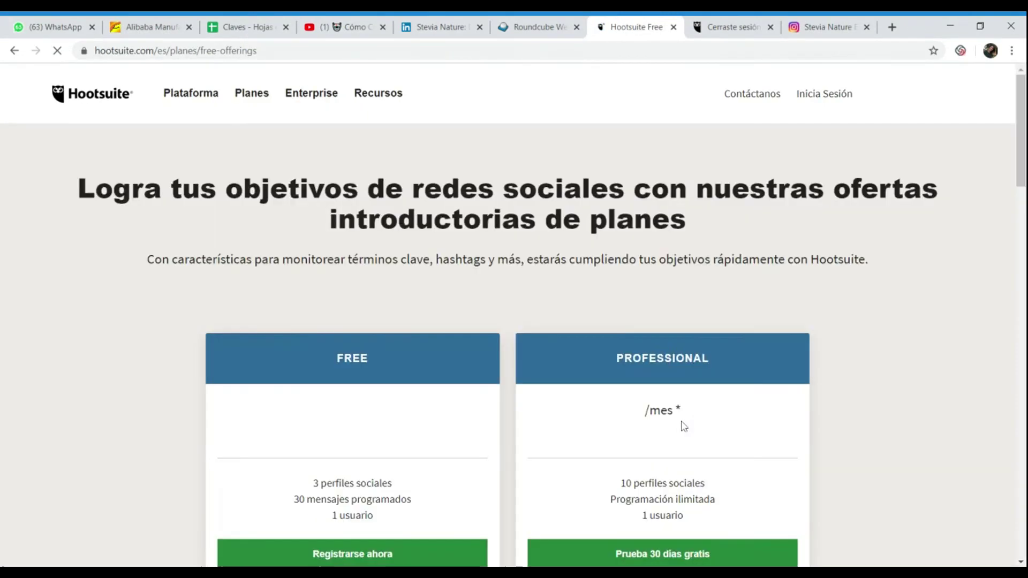
pyautogui.scroll(-4, 804, 431)
pyautogui.scroll(1, 805, 430)
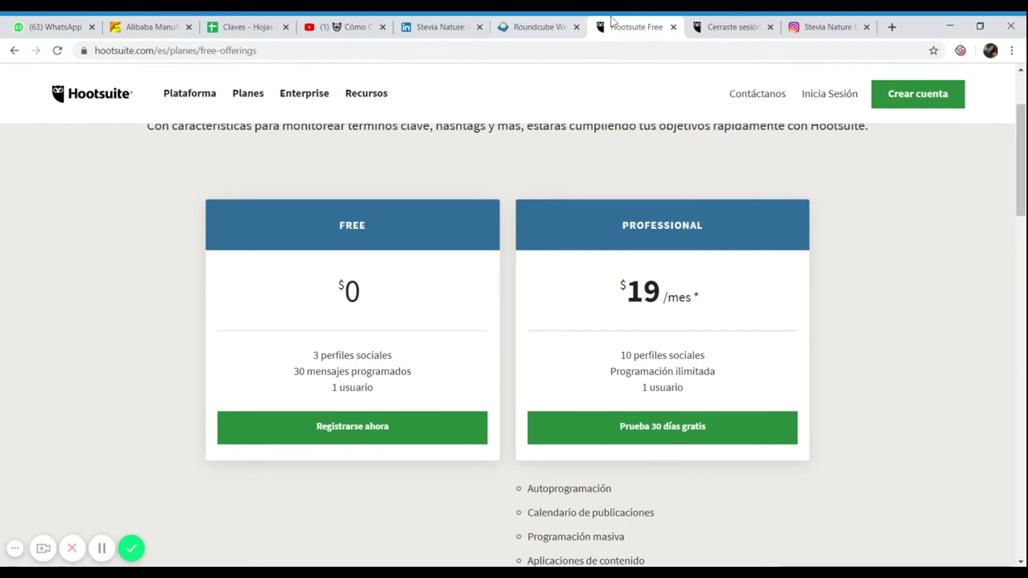
# Sign in to Hootsuite and add a Programados column for the Stevia Nature LinkedIn profile.
pyautogui.hotkey('ctrl', 'Tab')
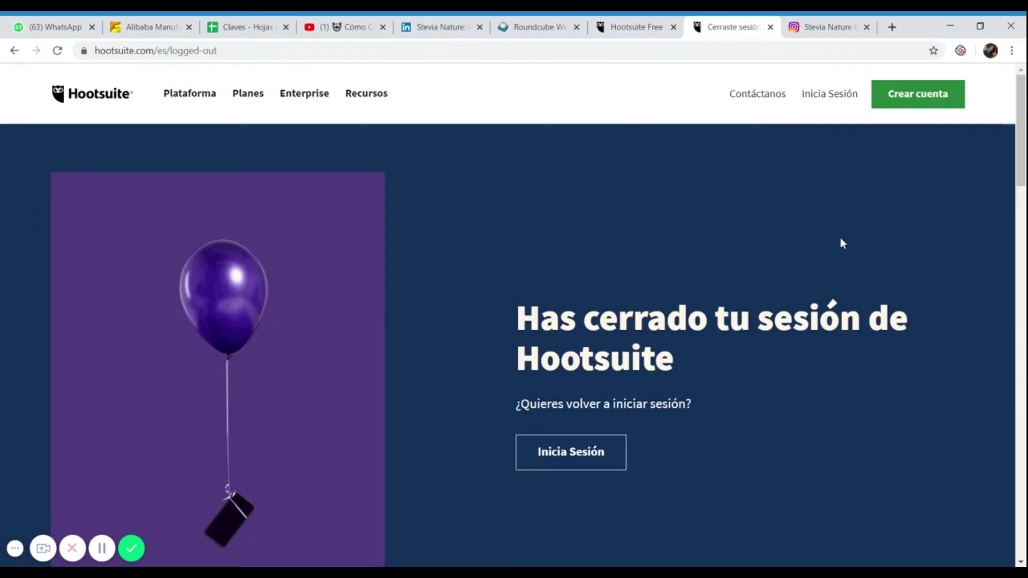
pyautogui.click(831, 100)
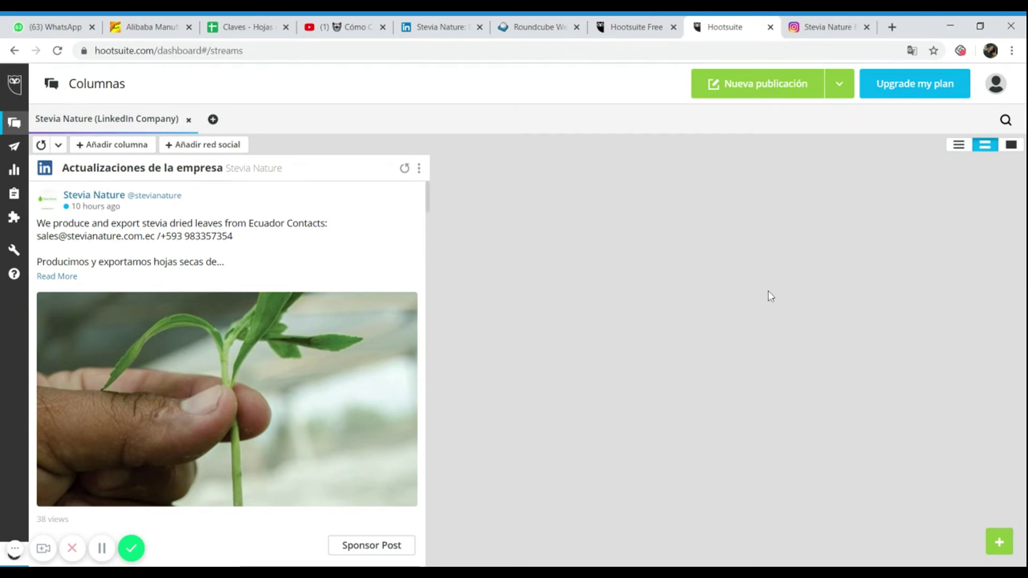
pyautogui.click(129, 153)
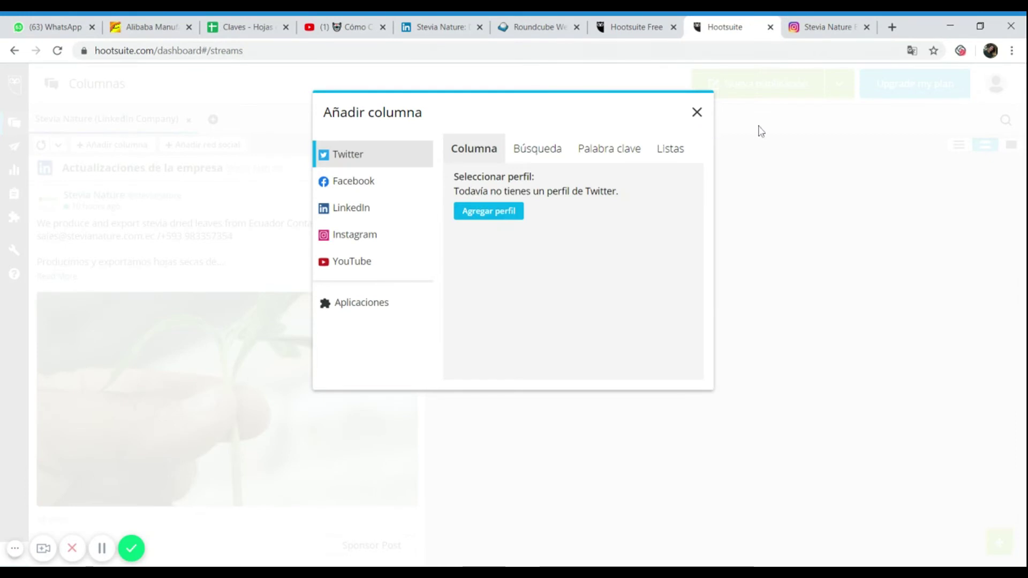
pyautogui.click(378, 220)
pyautogui.click(530, 268)
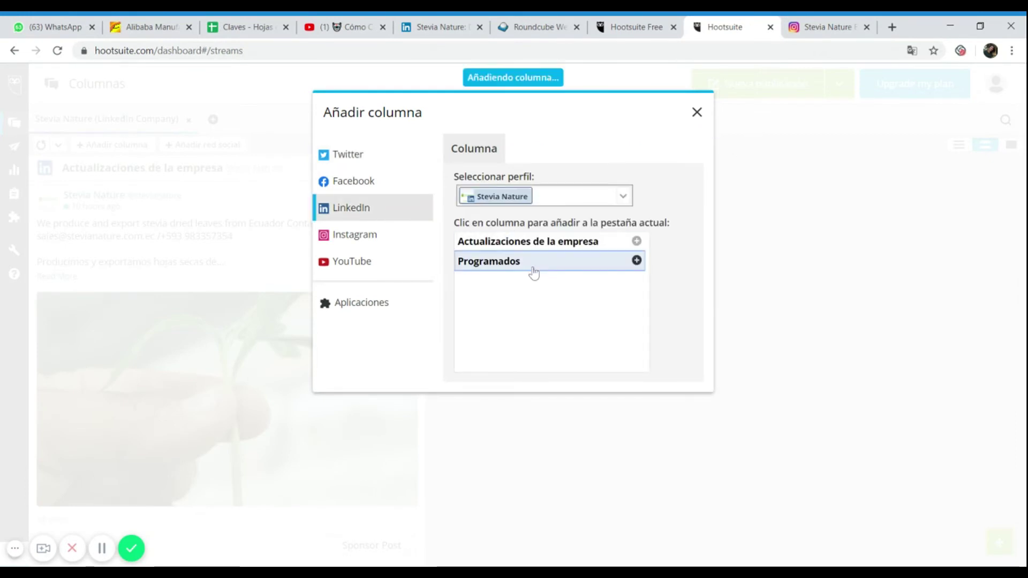
pyautogui.click(698, 115)
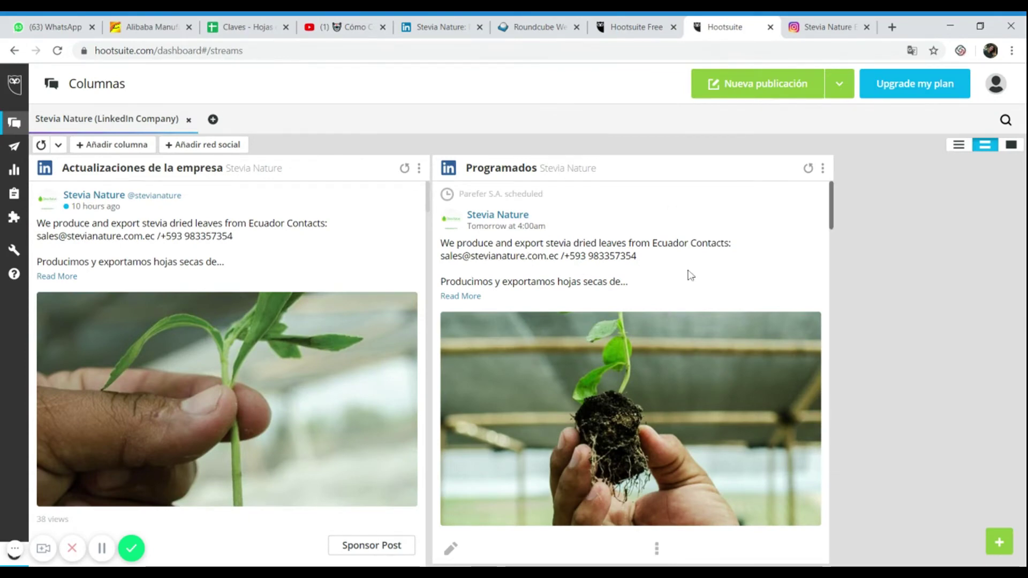
# Review Stevia Nature's upcoming LinkedIn posts in the Programados column.
pyautogui.scroll(-6, 691, 275)
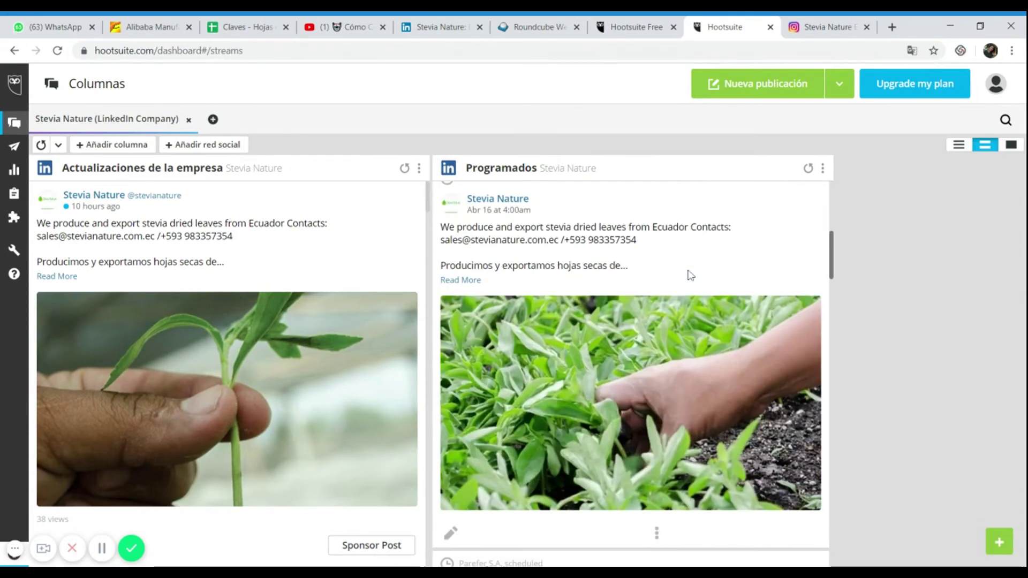
pyautogui.scroll(-8, 753, 370)
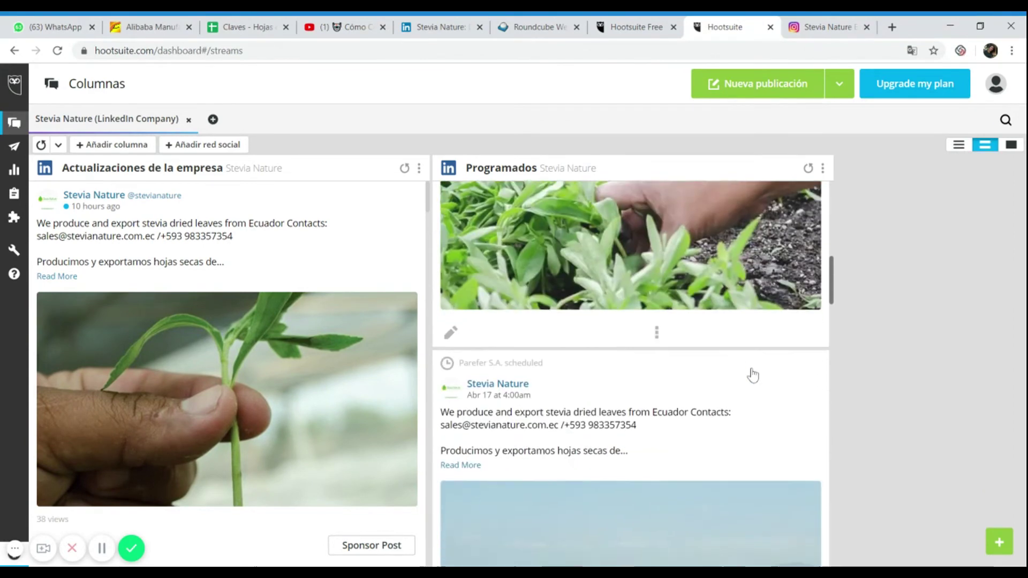
pyautogui.scroll(-12, 751, 373)
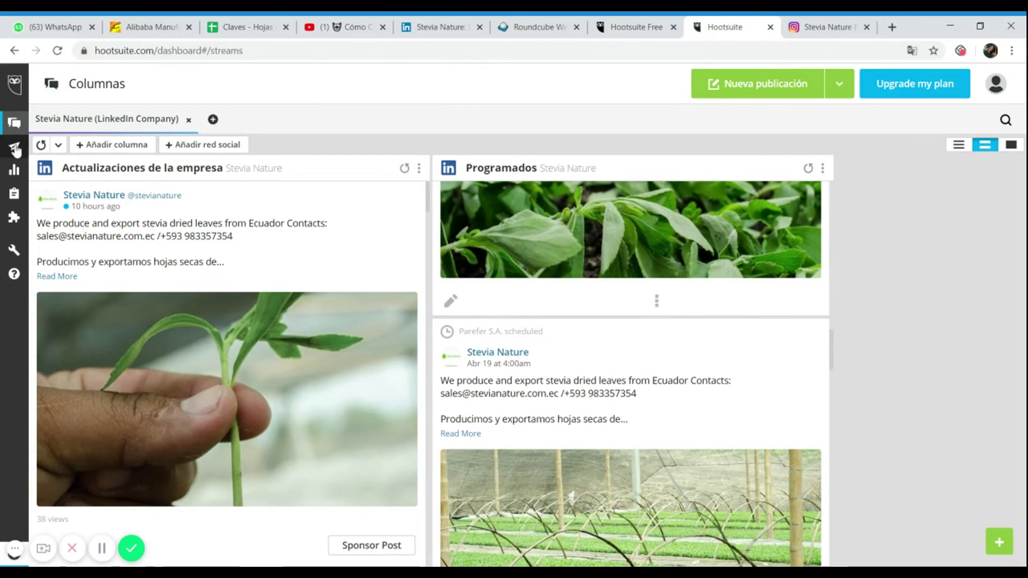
# Open the Planner in the Editor and check the scheduled posts week by week from April 12 to May 2, 2020.
pyautogui.moveTo(19, 156)
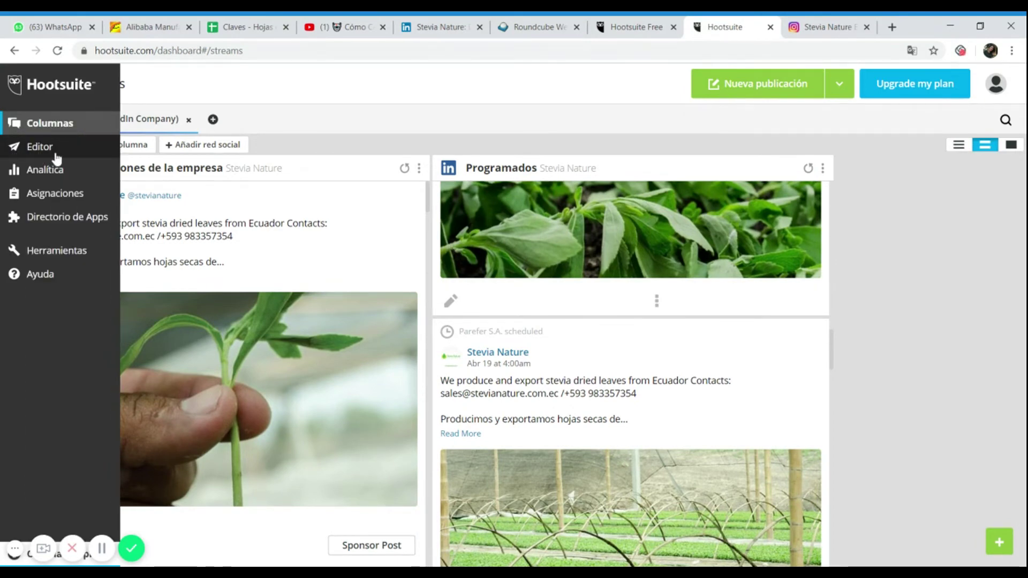
pyautogui.click(43, 151)
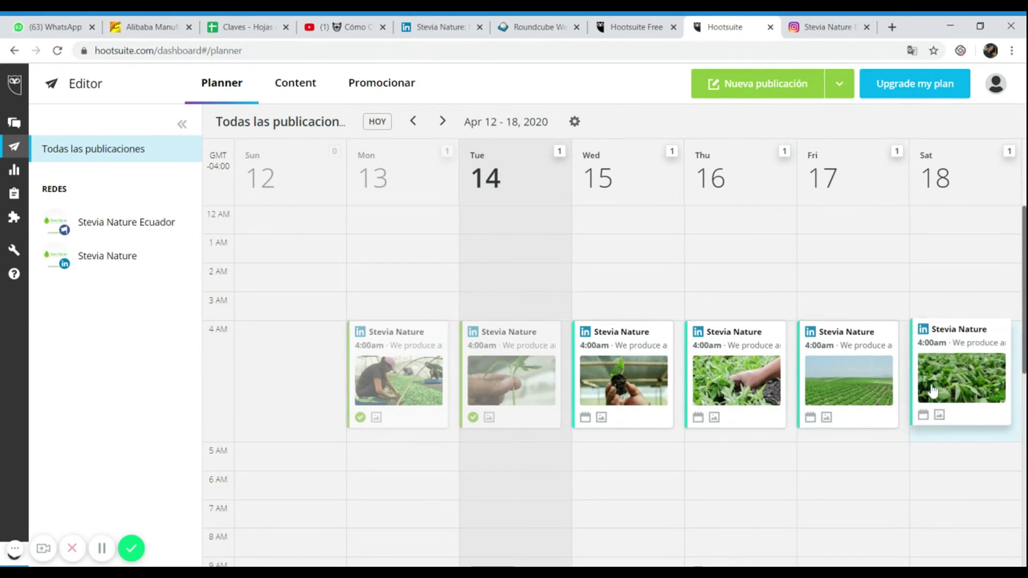
pyautogui.click(443, 121)
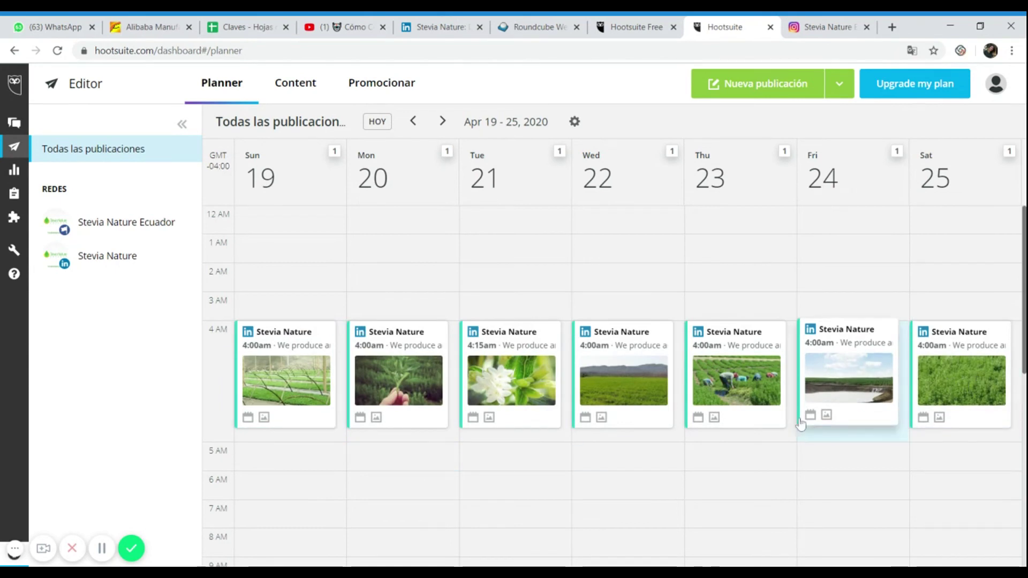
pyautogui.click(442, 121)
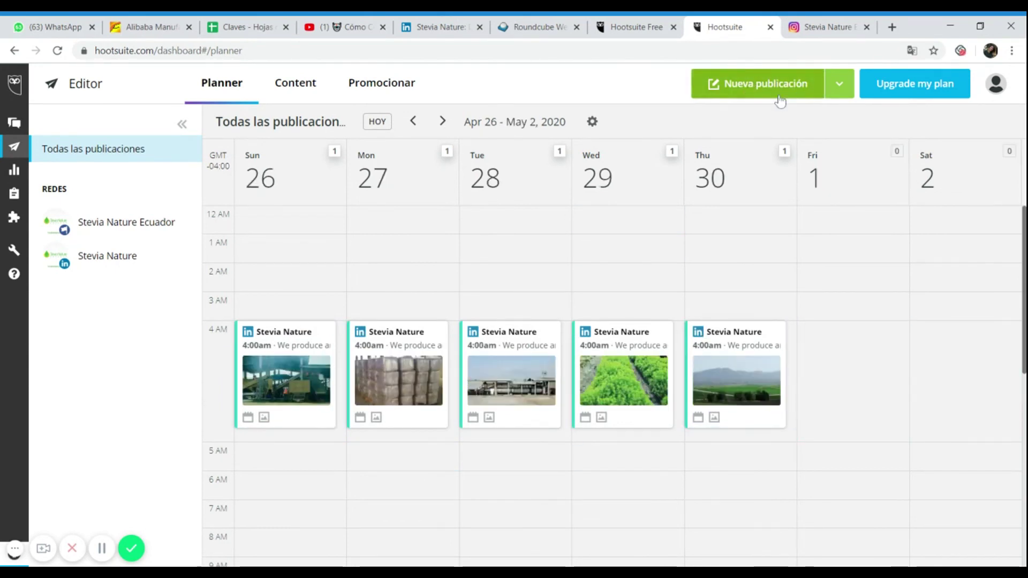
# Create a new post for the Stevia Nature LinkedIn page and paste the copied stevia leaves text with hashtags.
pyautogui.click(805, 90)
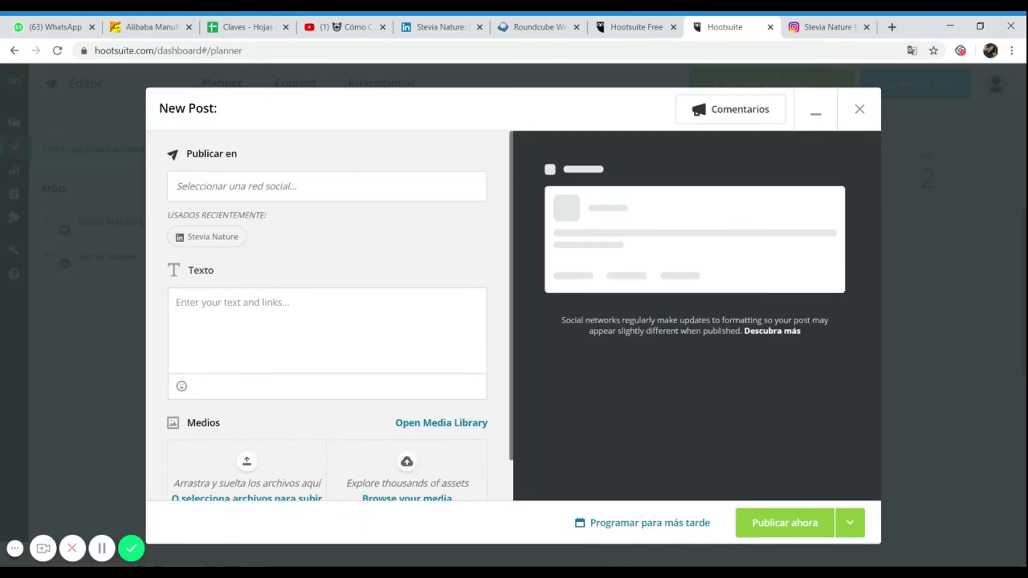
pyautogui.click(177, 186)
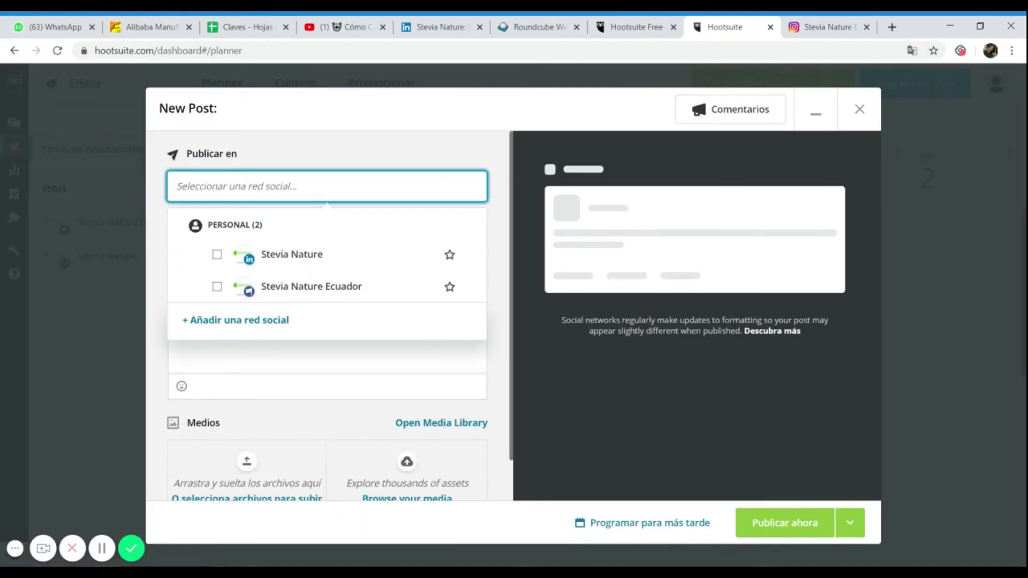
pyautogui.click(216, 255)
pyautogui.hotkey('ctrl', 'v')
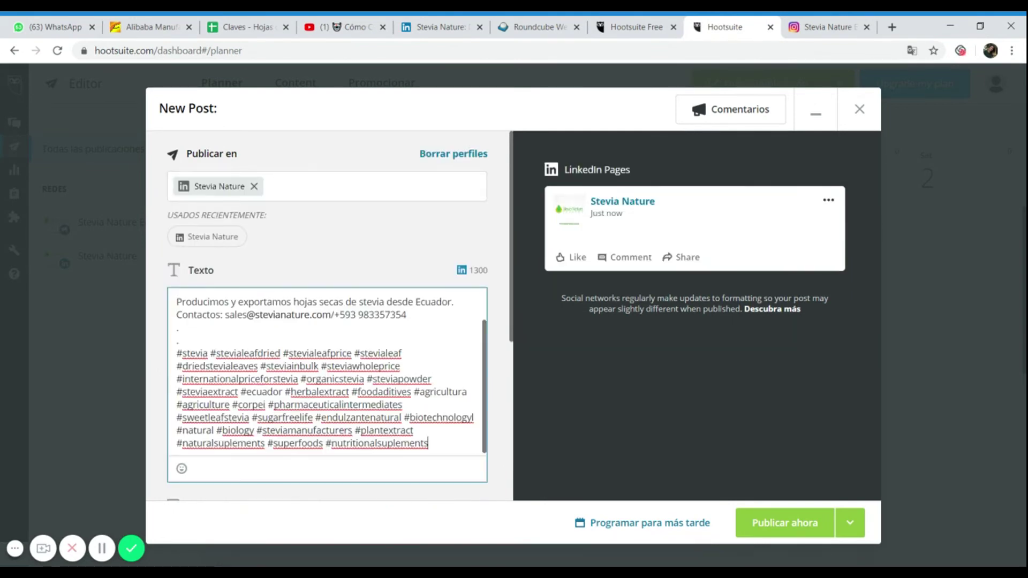
# Add the image 17.jpeg to the LinkedIn post from an uploaded file and check the post preview.
pyautogui.scroll(1, 213, 328)
pyautogui.scroll(-6, 212, 328)
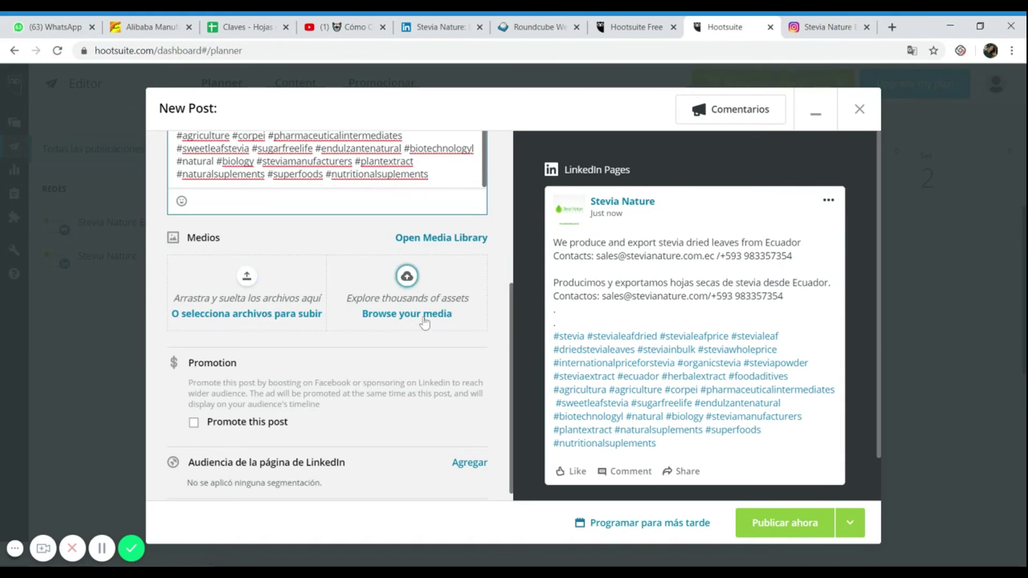
pyautogui.click(230, 319)
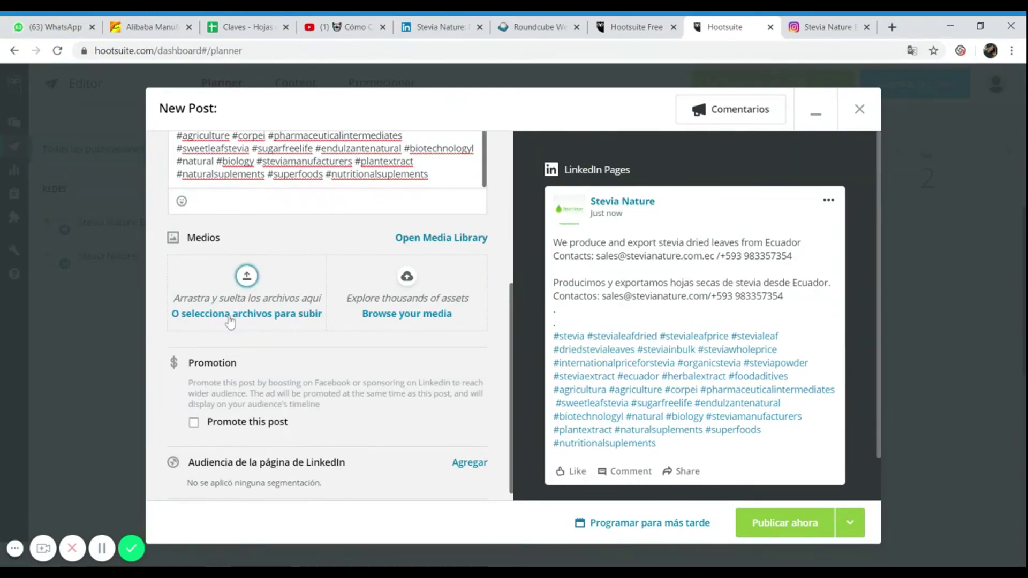
pyautogui.press('Return')
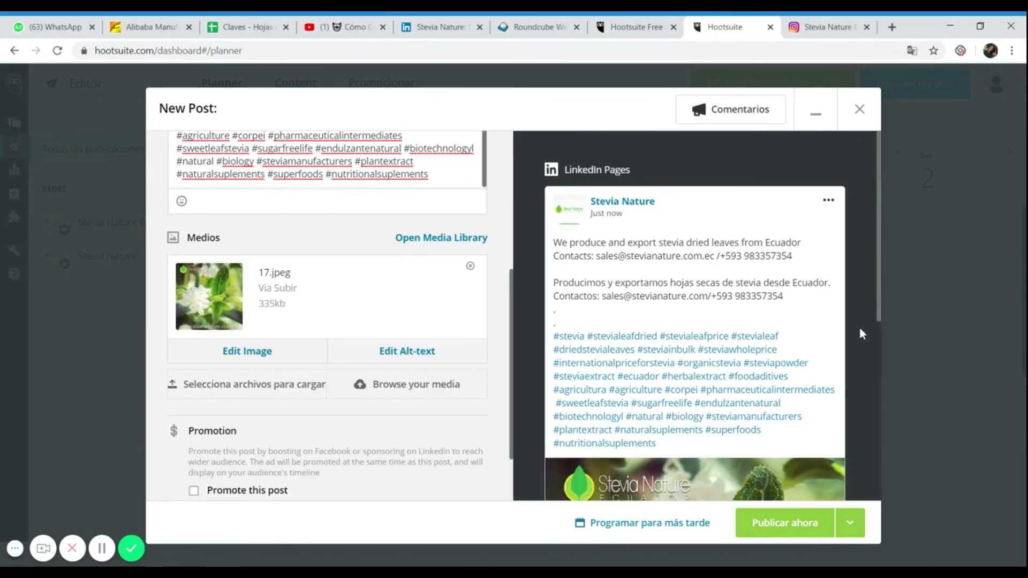
pyautogui.scroll(-6, 860, 326)
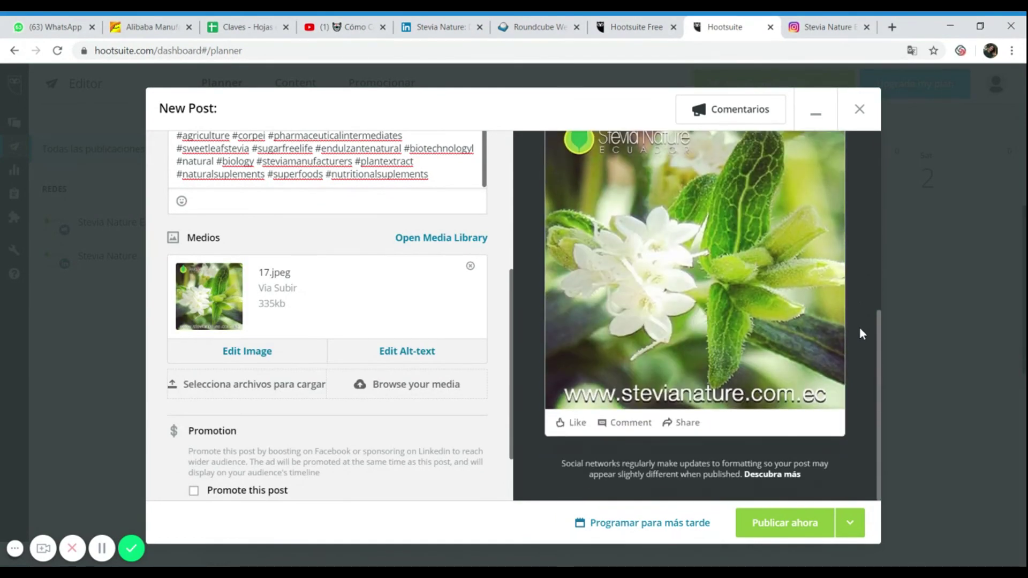
# Schedule the Stevia Nature LinkedIn post for Friday, May 1, 2020 at 4:00 AM.
pyautogui.click(651, 524)
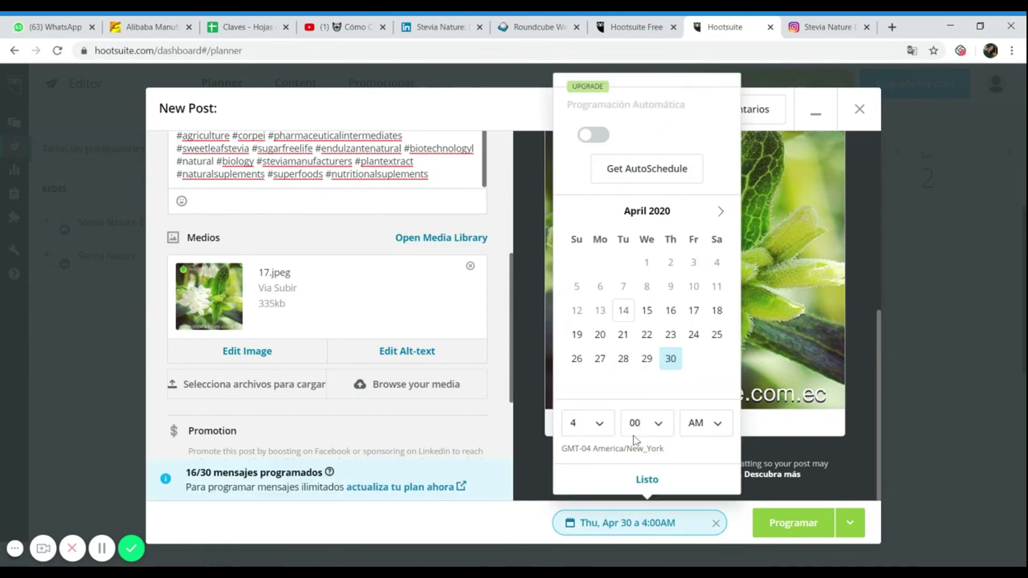
pyautogui.click(720, 211)
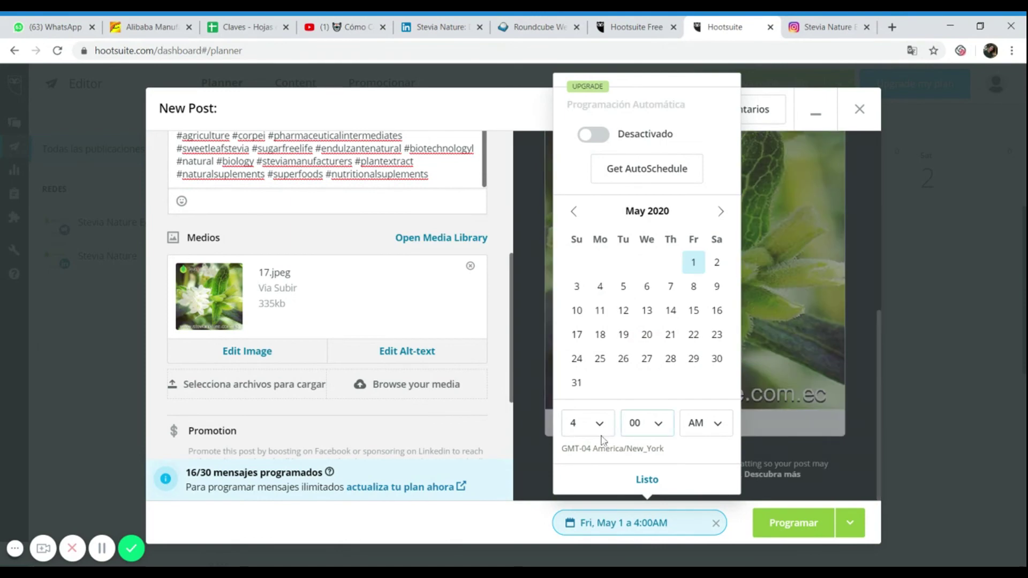
pyautogui.click(591, 424)
pyautogui.click(598, 237)
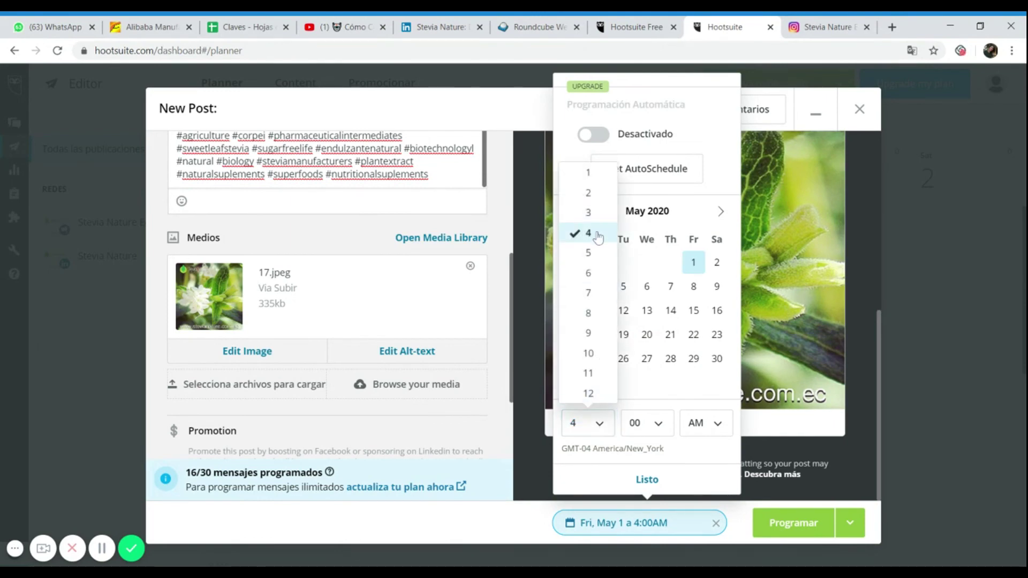
pyautogui.click(647, 479)
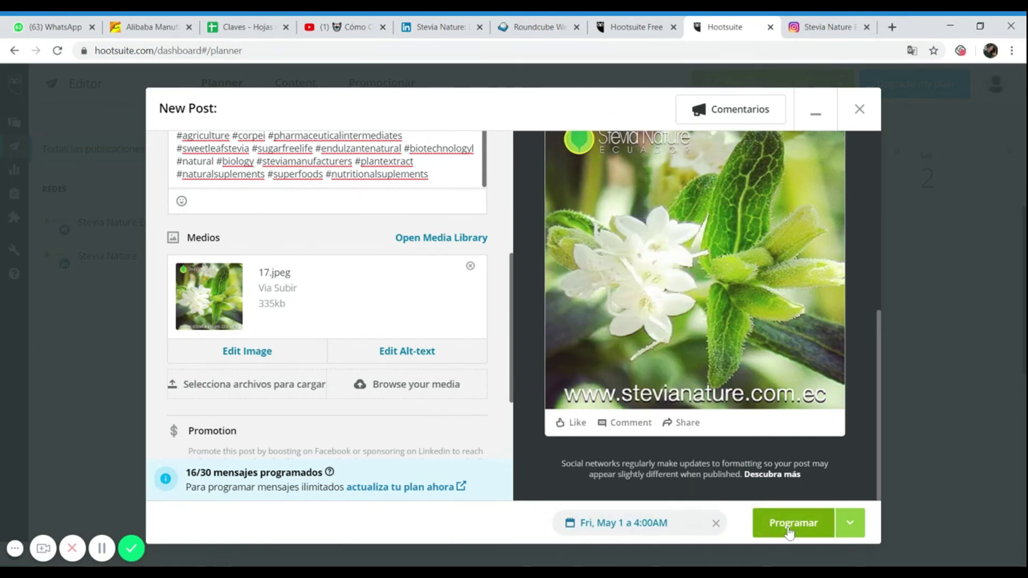
pyautogui.click(789, 525)
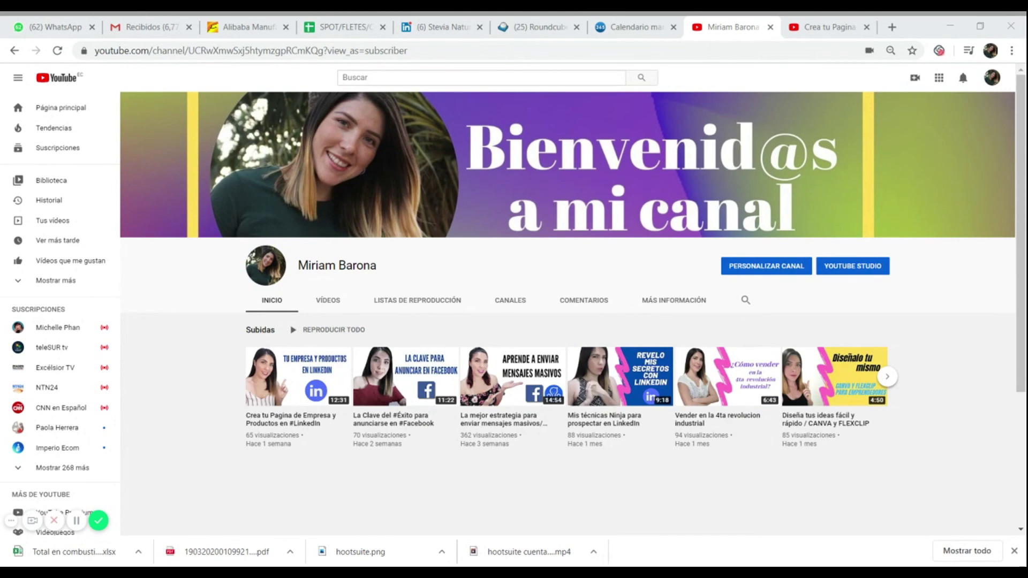
# View the description links of the YouTube video about creating a LinkedIn company page and return to the channel page.
pyautogui.hotkey('ctrl', 'Tab')
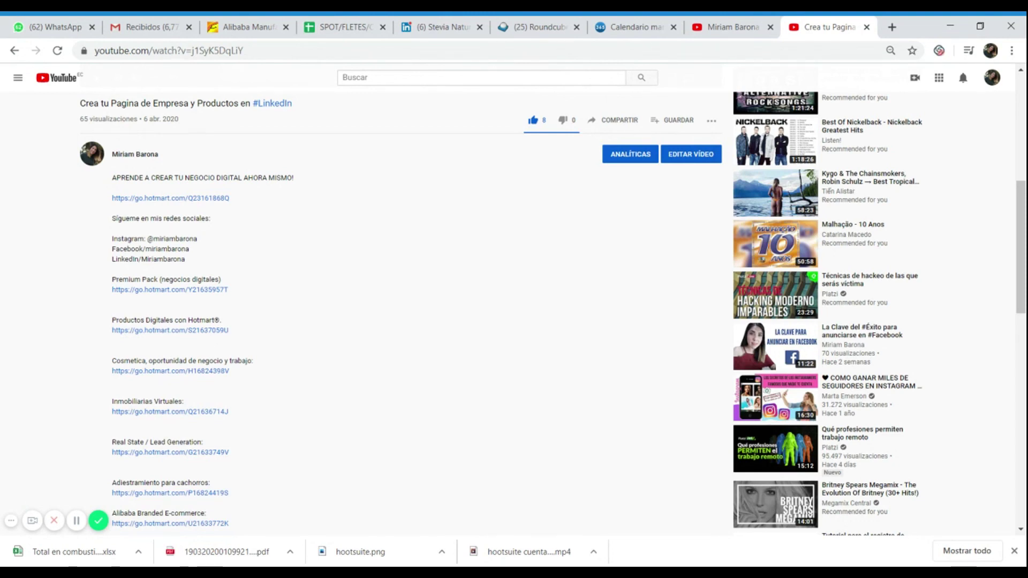
pyautogui.click(745, 25)
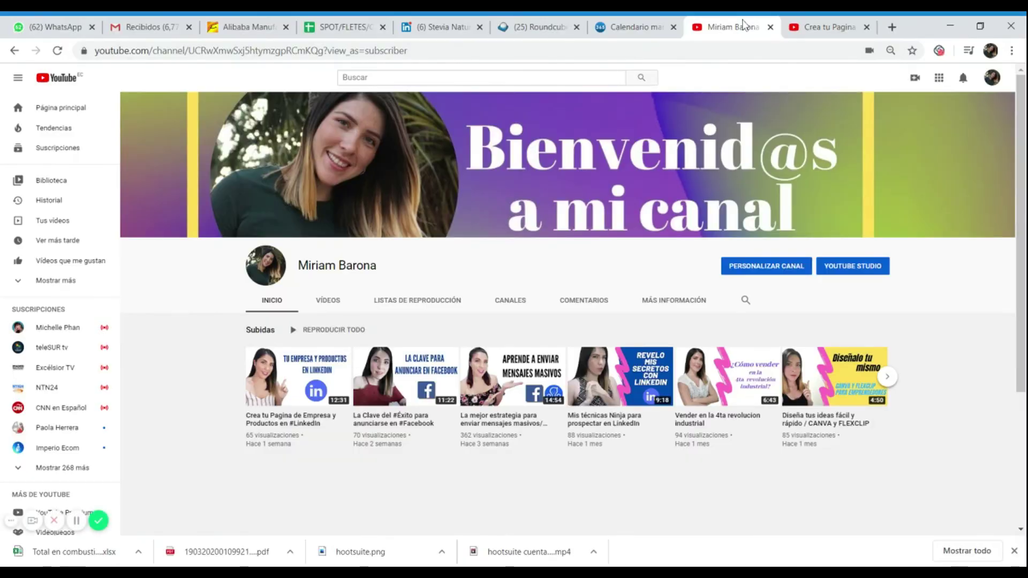